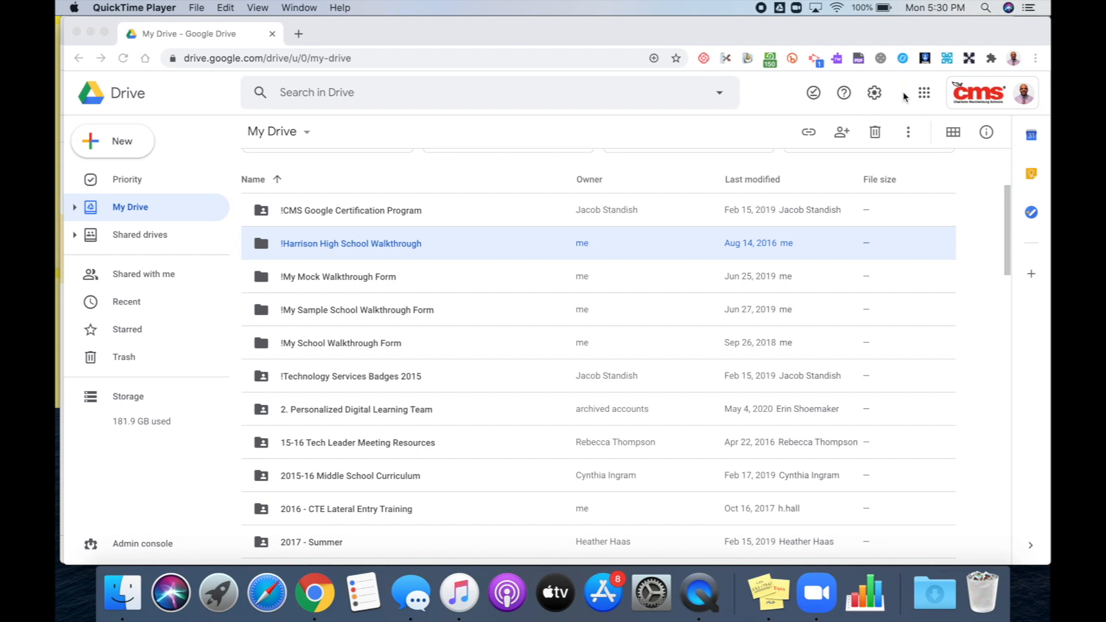
Step: Locate Jamboard in the list of Google apps
left_click(924, 95)
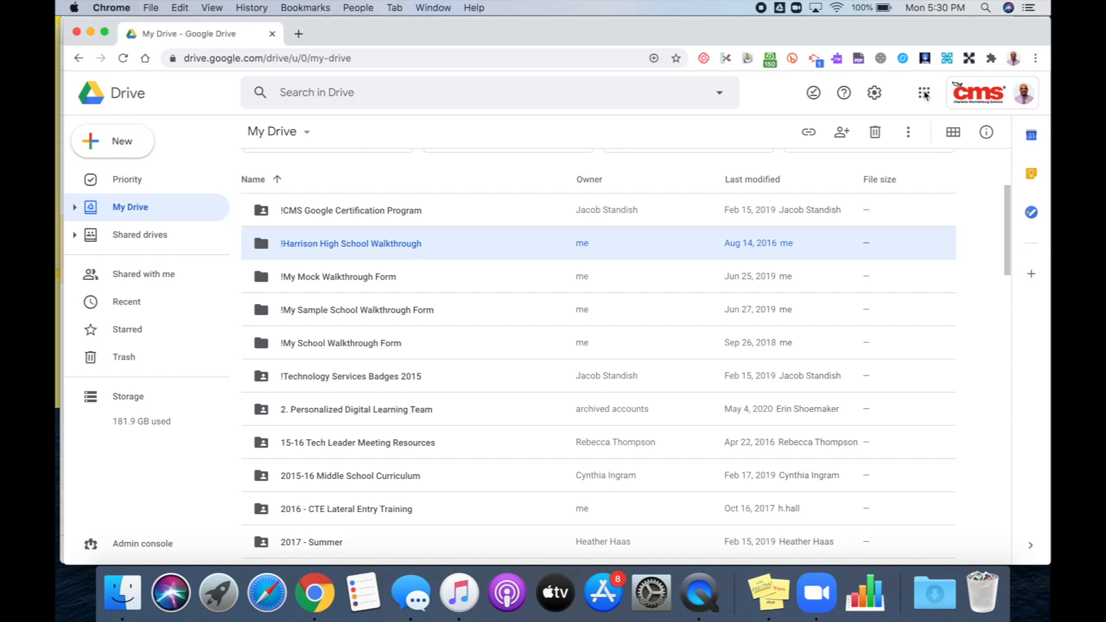
left_click(925, 95)
scroll(928, 237, "down", 5)
scroll(921, 247, "down", 3)
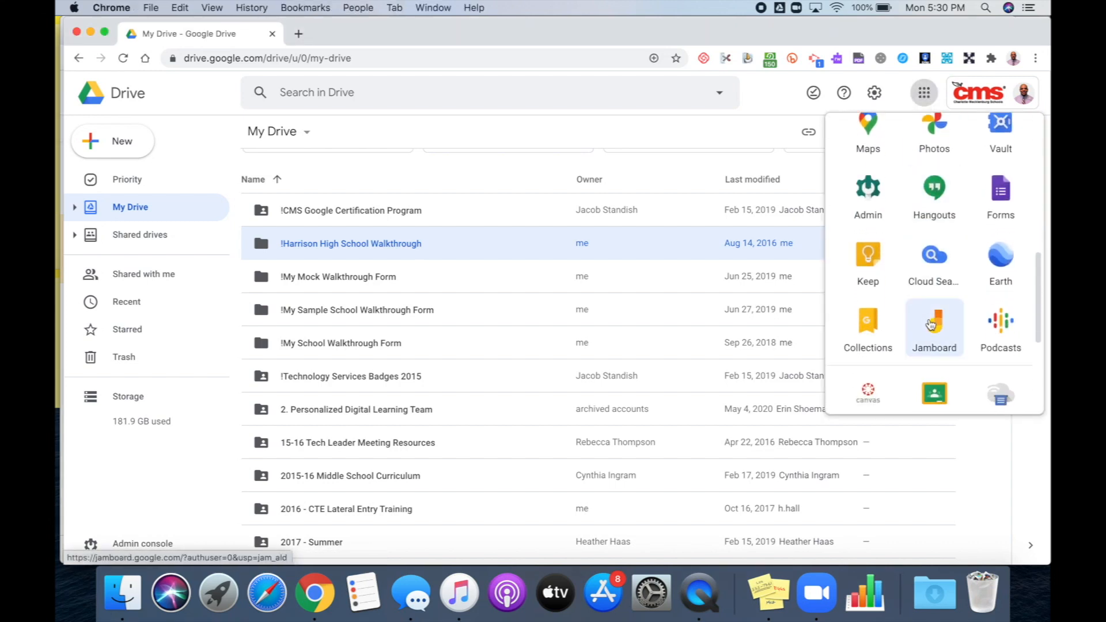
left_click(932, 325)
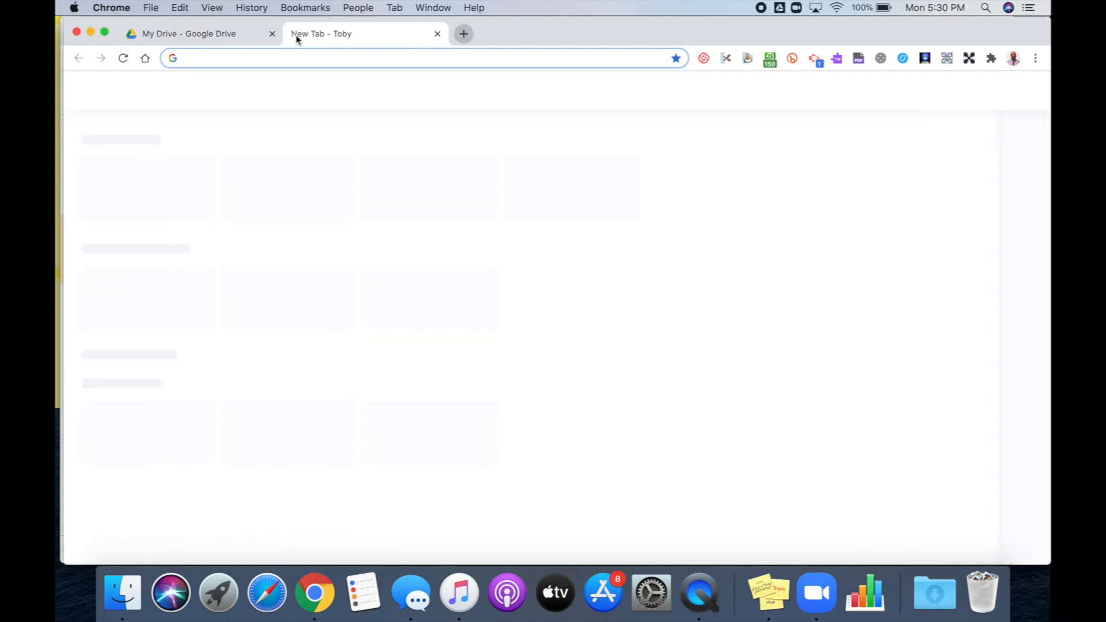
Step: Go to jamboard.google.com in a new tab and create a new jam titled PDL Techniques
type("jamboard.google.com")
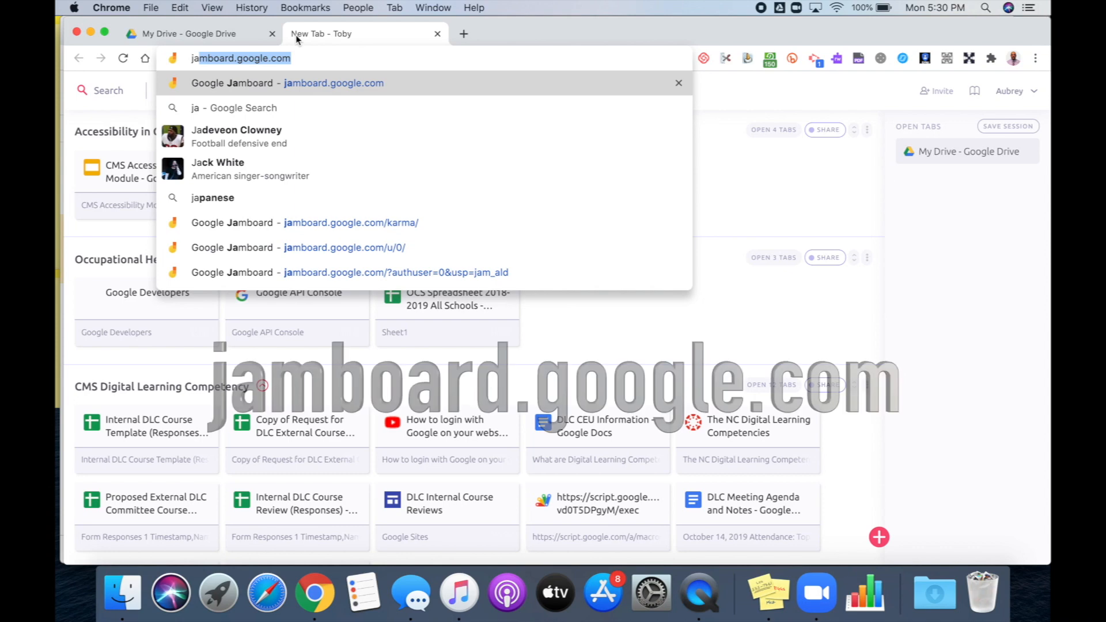
key("Return")
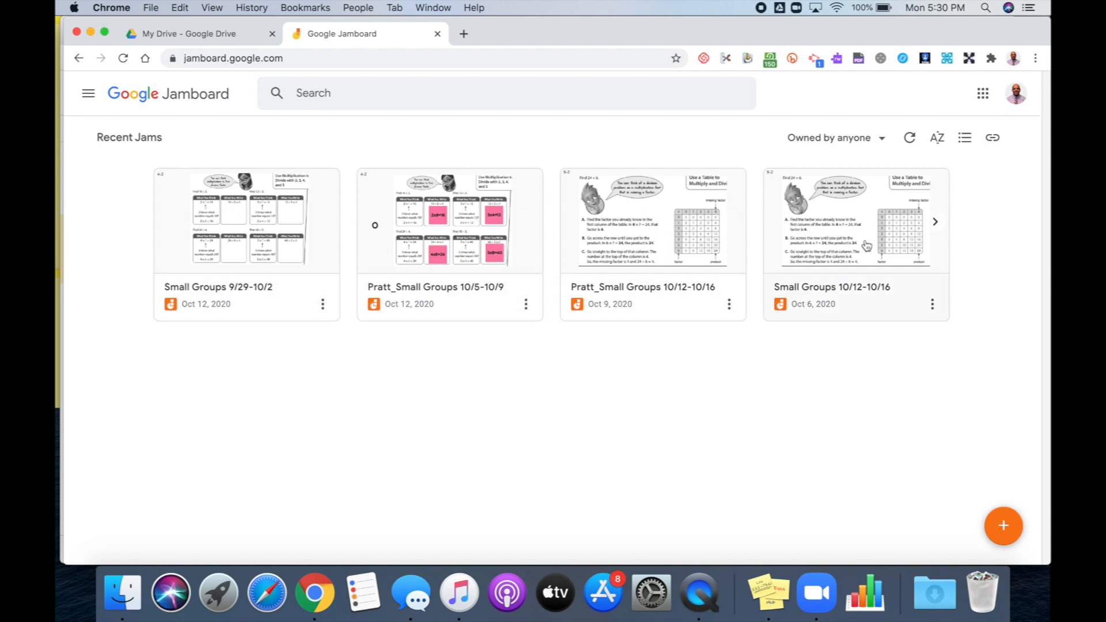
left_click(1003, 534)
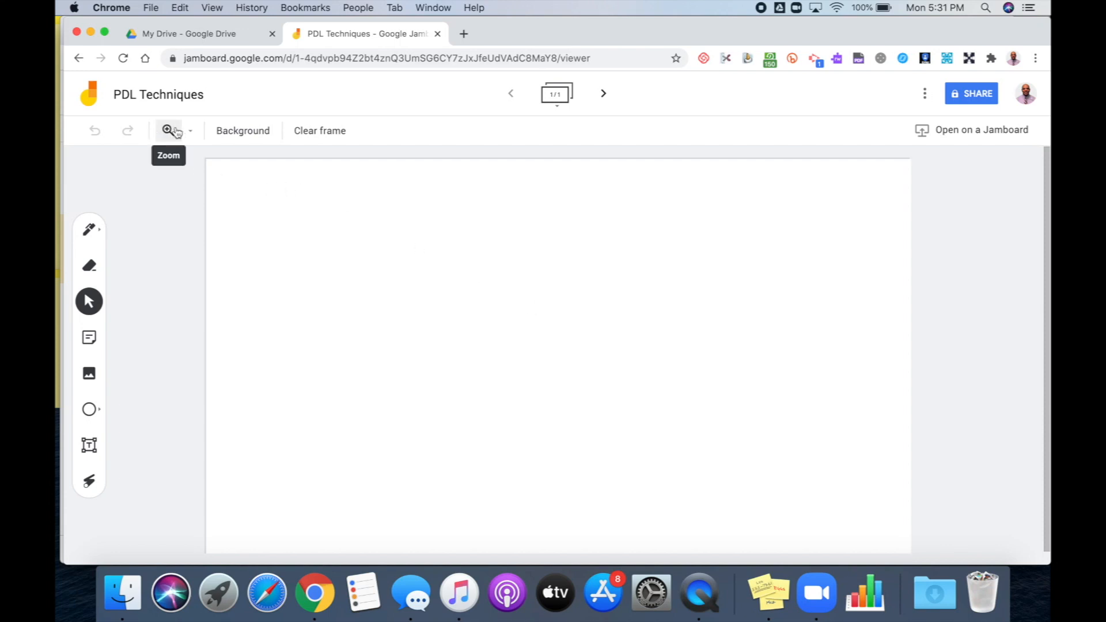
Step: Try the blue grid, gray grid and ruled backgrounds on the frame and restore the plain background
left_click(237, 136)
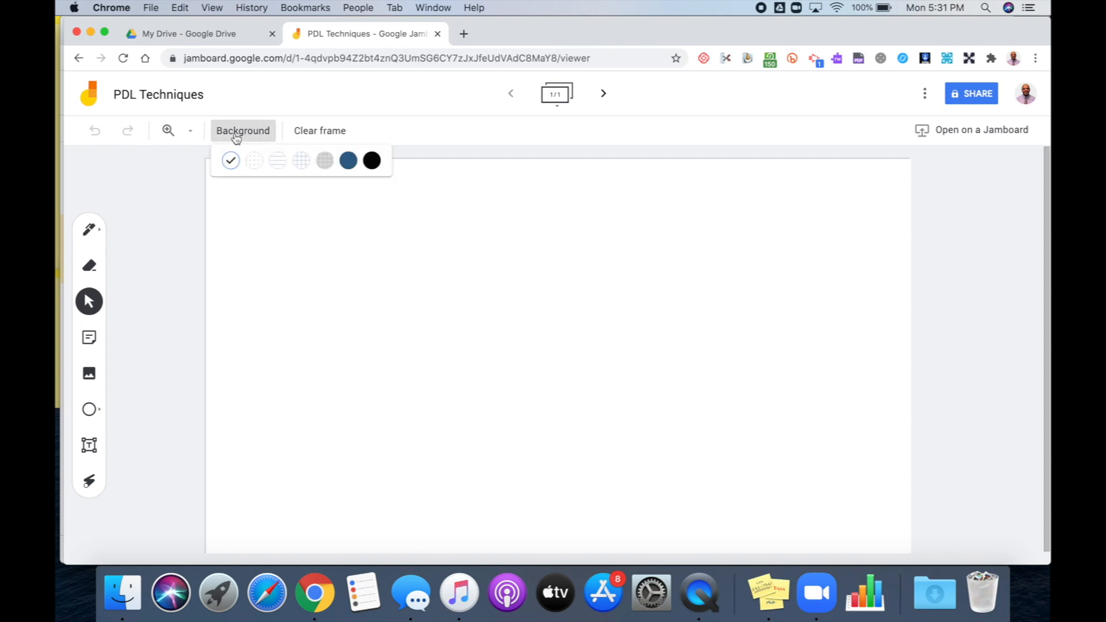
left_click(300, 161)
left_click(266, 137)
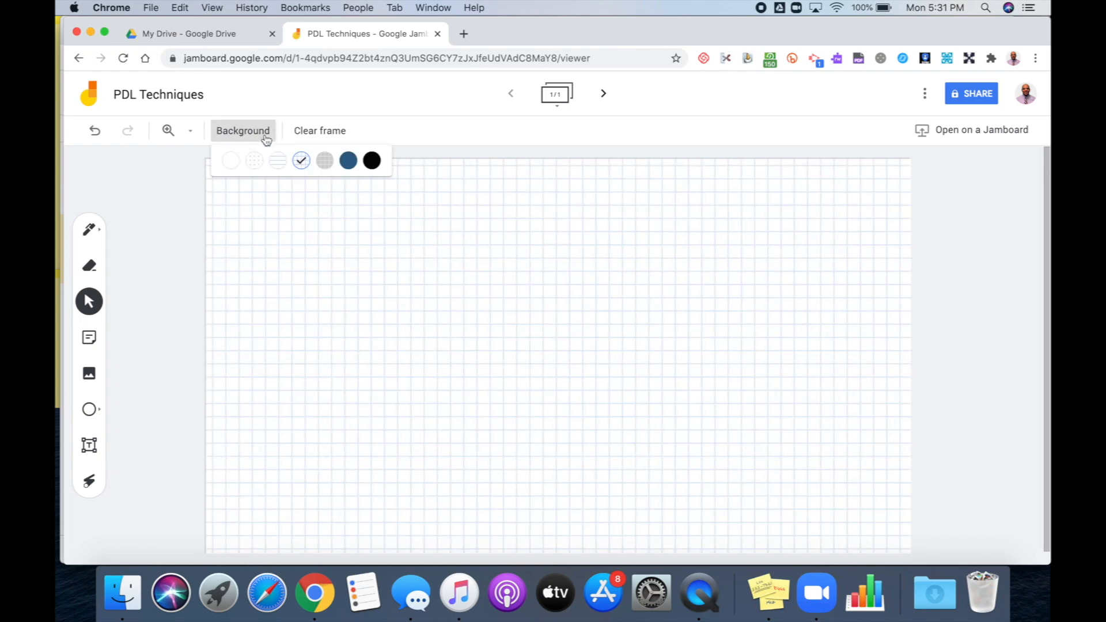
left_click(323, 161)
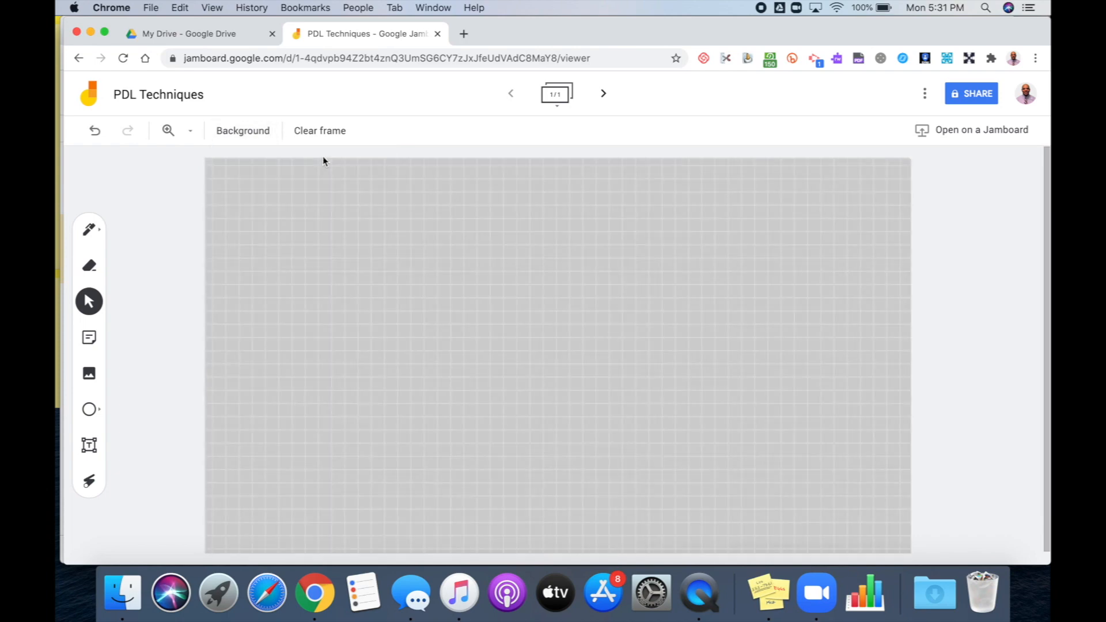
left_click(264, 132)
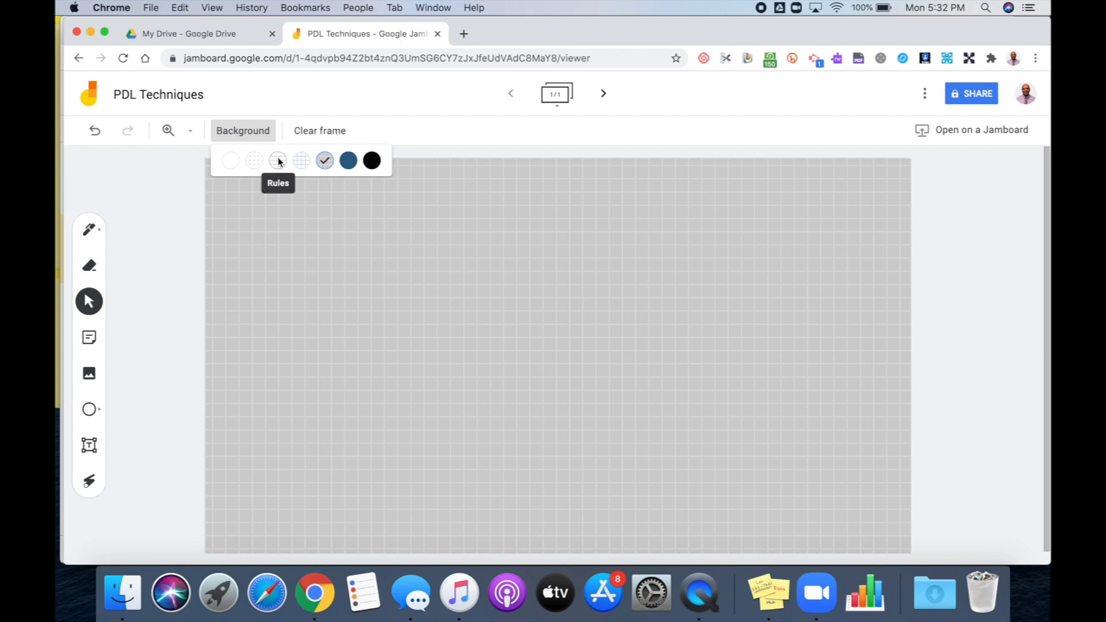
left_click(278, 161)
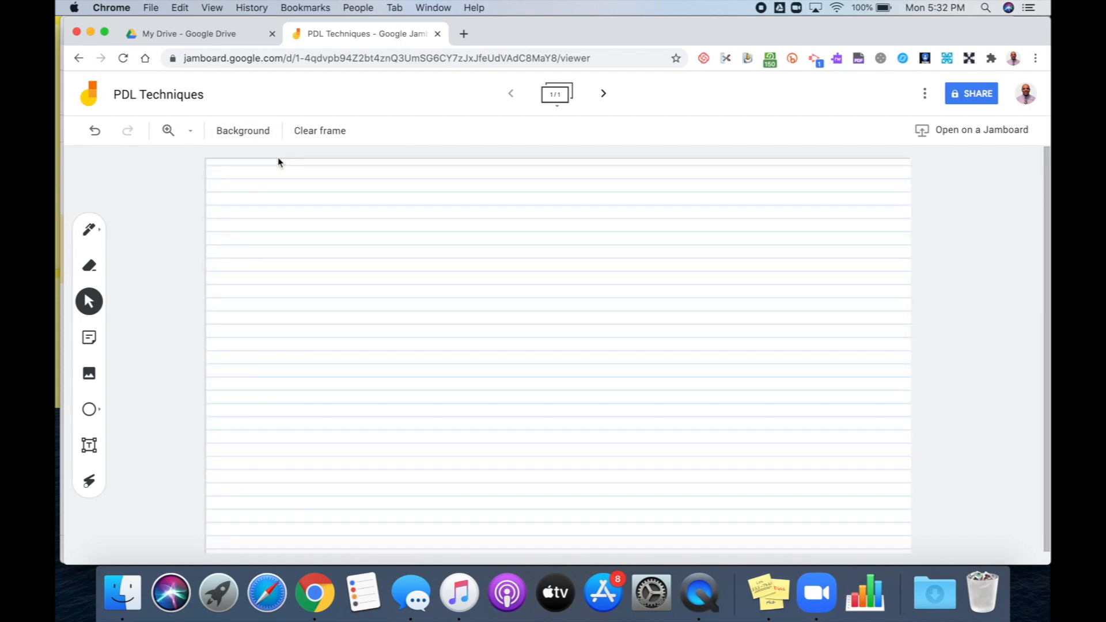
left_click(244, 140)
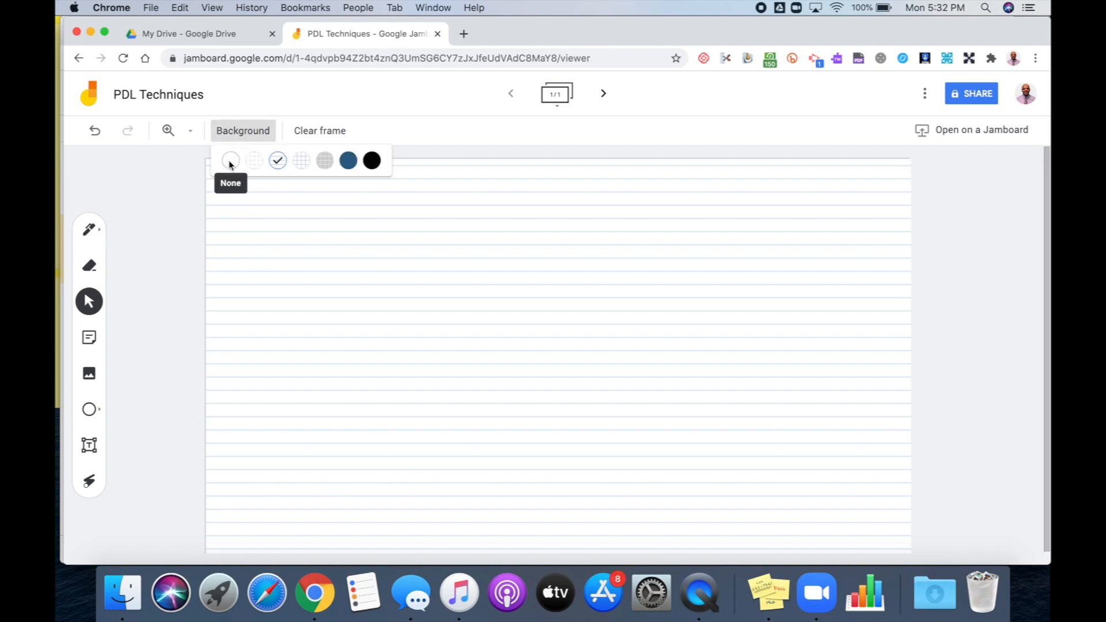
left_click(230, 161)
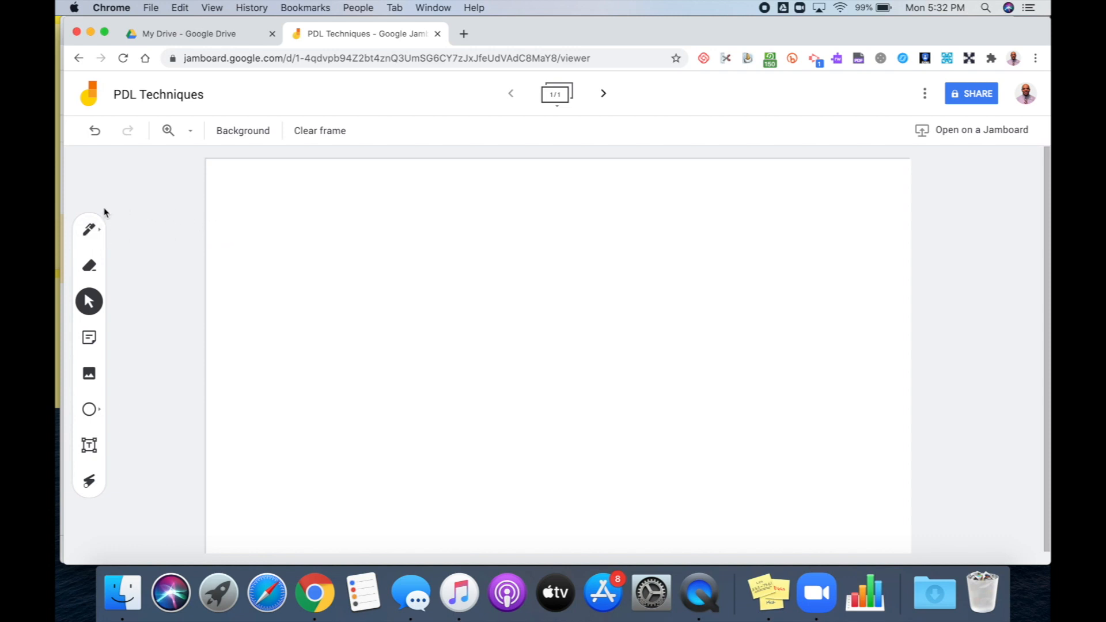
Step: Write the column multiplication 43 × 25 on the first frame with the black pen and erase the 25
left_click(89, 230)
left_click_drag(230, 387, 397, 392)
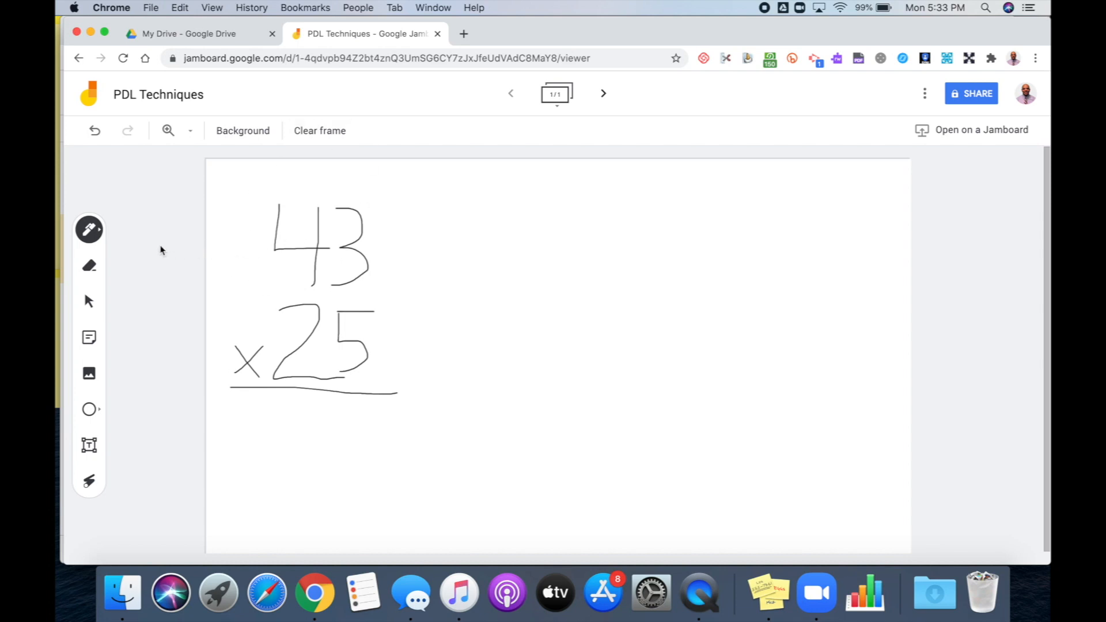
left_click(89, 267)
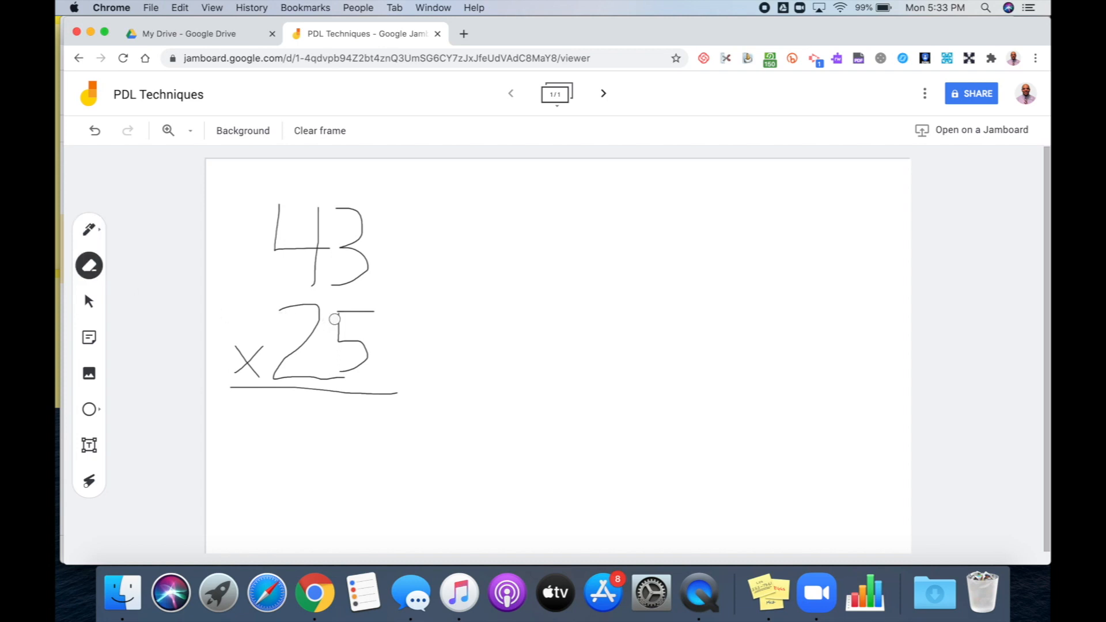
mouse_move(337, 311)
left_mouse_down()
mouse_move(398, 311)
mouse_move(341, 311)
mouse_move(363, 356)
mouse_move(299, 351)
left_mouse_up()
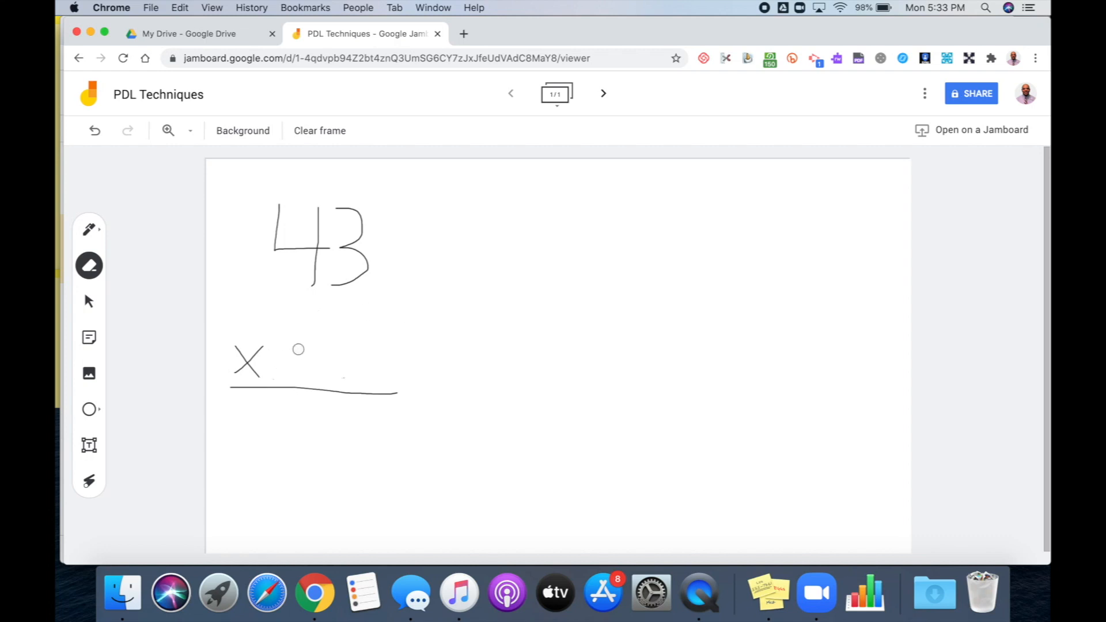
Step: Rewrite the multiplier's tens digit 2 beside the × sign with a blue marker
left_click(89, 231)
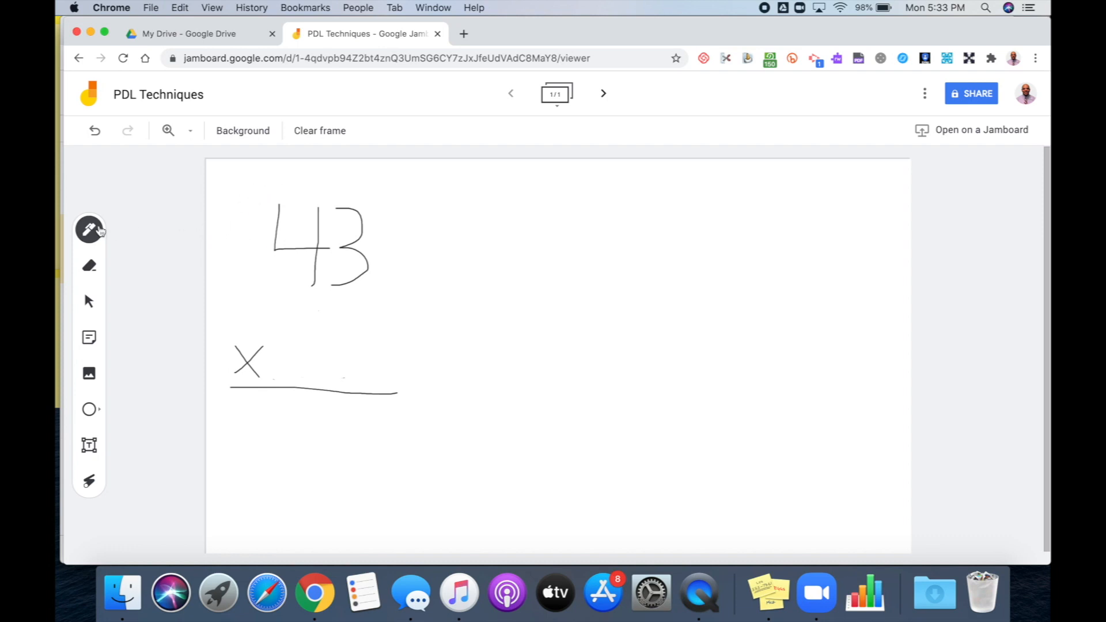
left_click(96, 231)
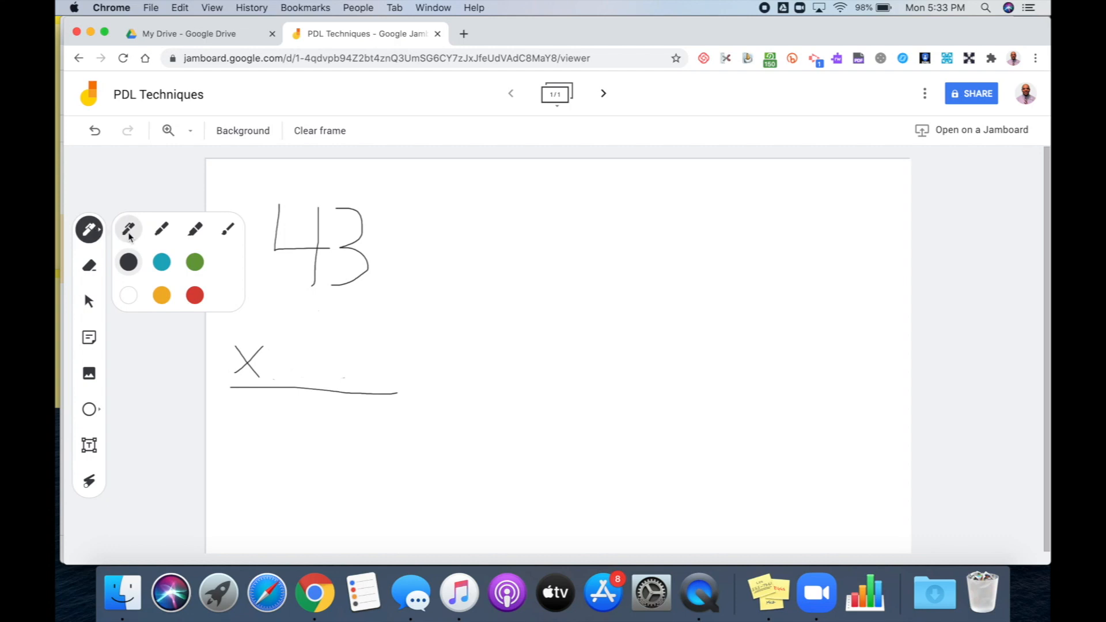
left_click(159, 230)
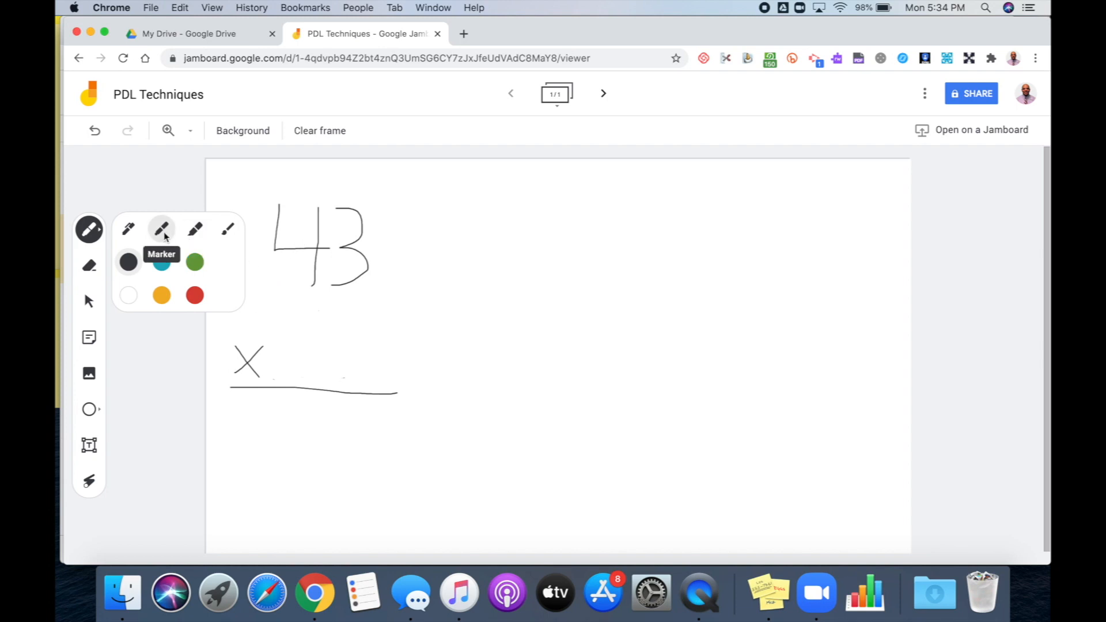
left_click(162, 263)
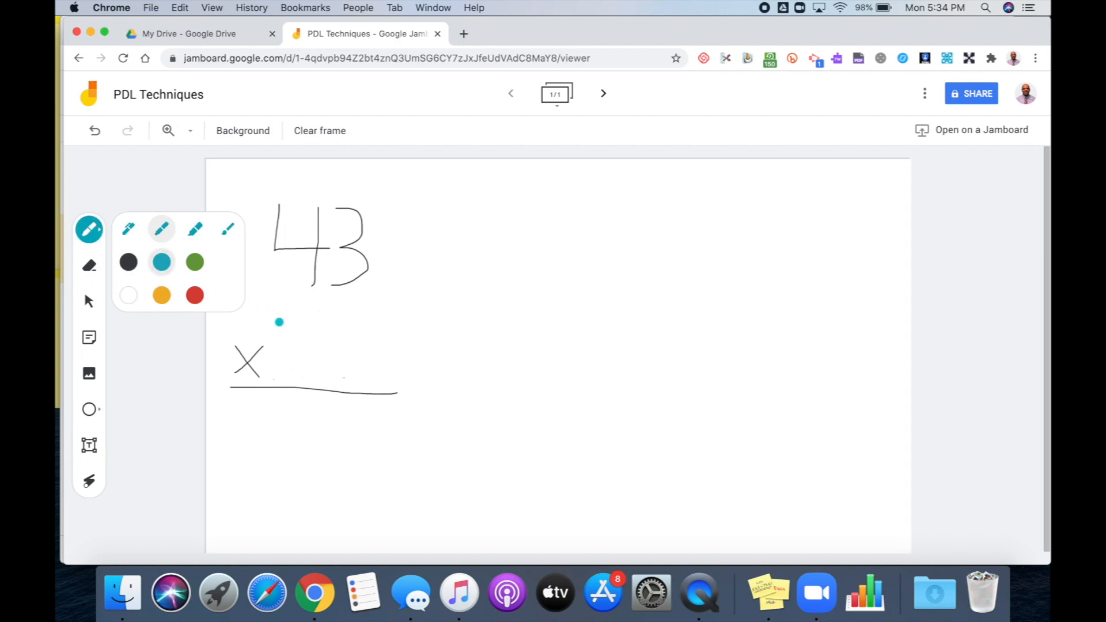
mouse_move(275, 319)
left_mouse_down()
mouse_move(284, 316)
mouse_move(294, 348)
mouse_move(271, 375)
mouse_move(321, 380)
left_mouse_up()
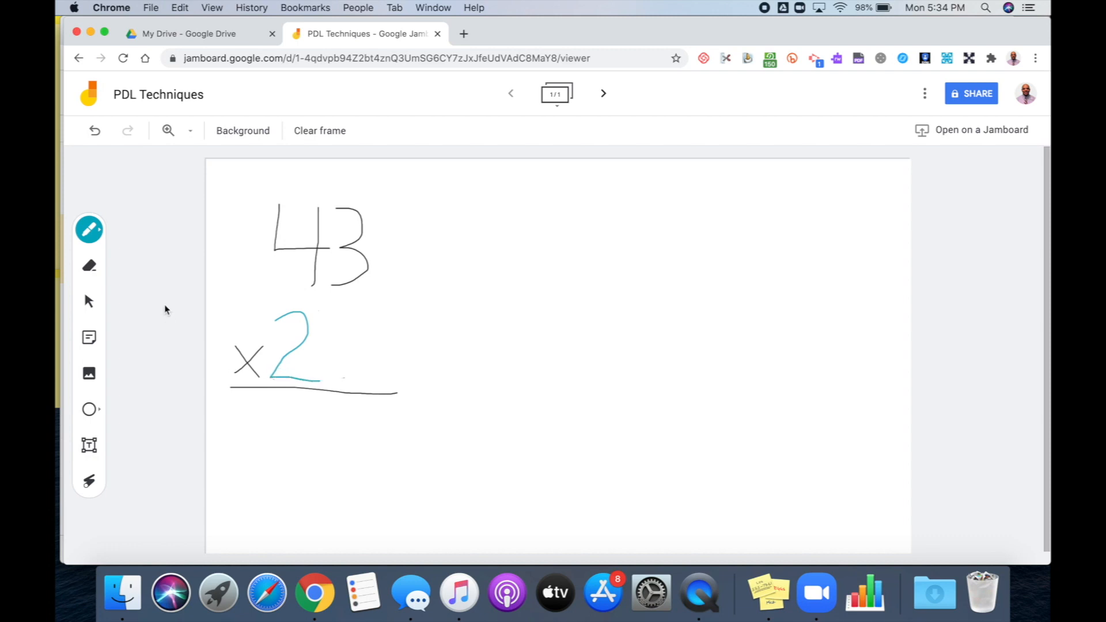
Step: Write the multiplier's ones digit 5 in green and work out the product with 215 in green, 860 in blue and 1075 in black
left_click(98, 233)
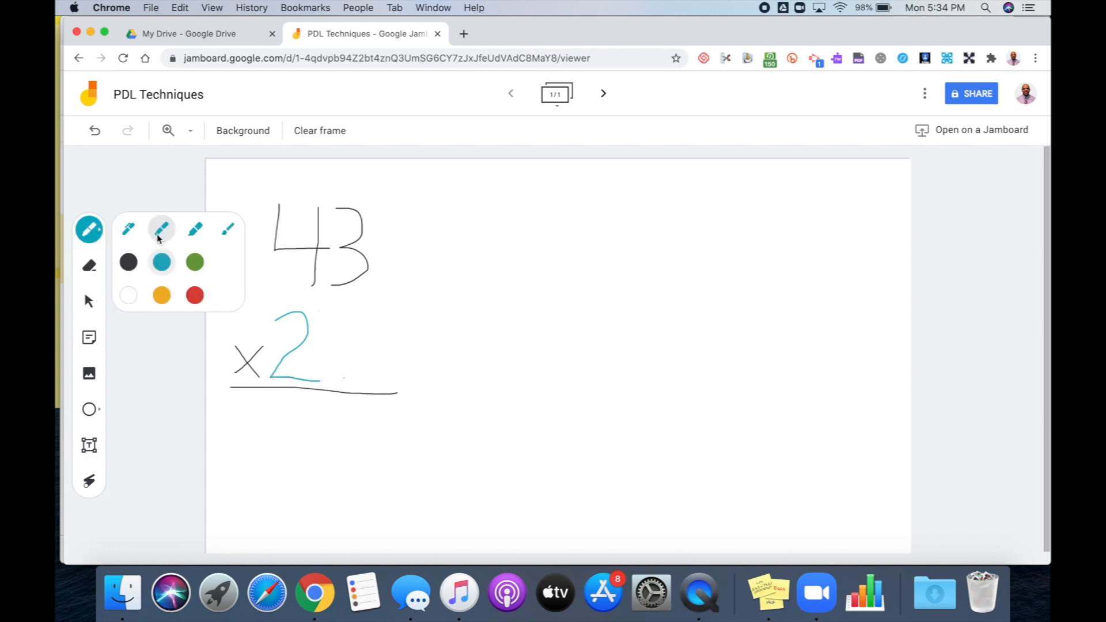
left_click(195, 262)
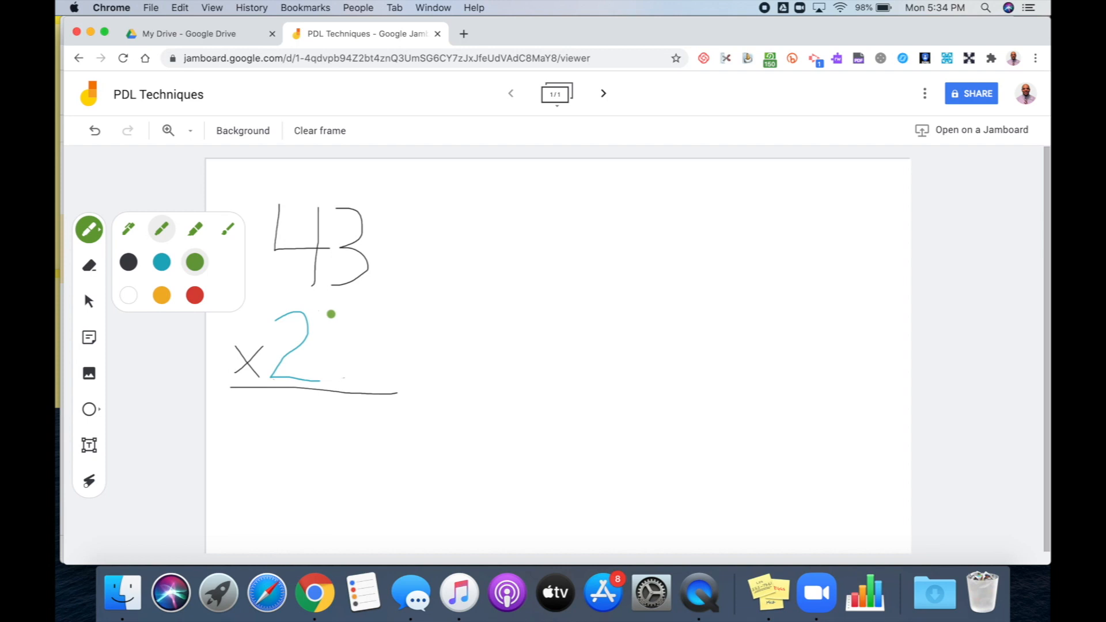
mouse_move(326, 314)
left_mouse_down()
mouse_move(382, 315)
mouse_move(328, 324)
mouse_move(329, 343)
mouse_move(372, 348)
mouse_move(372, 379)
mouse_move(331, 378)
left_mouse_up()
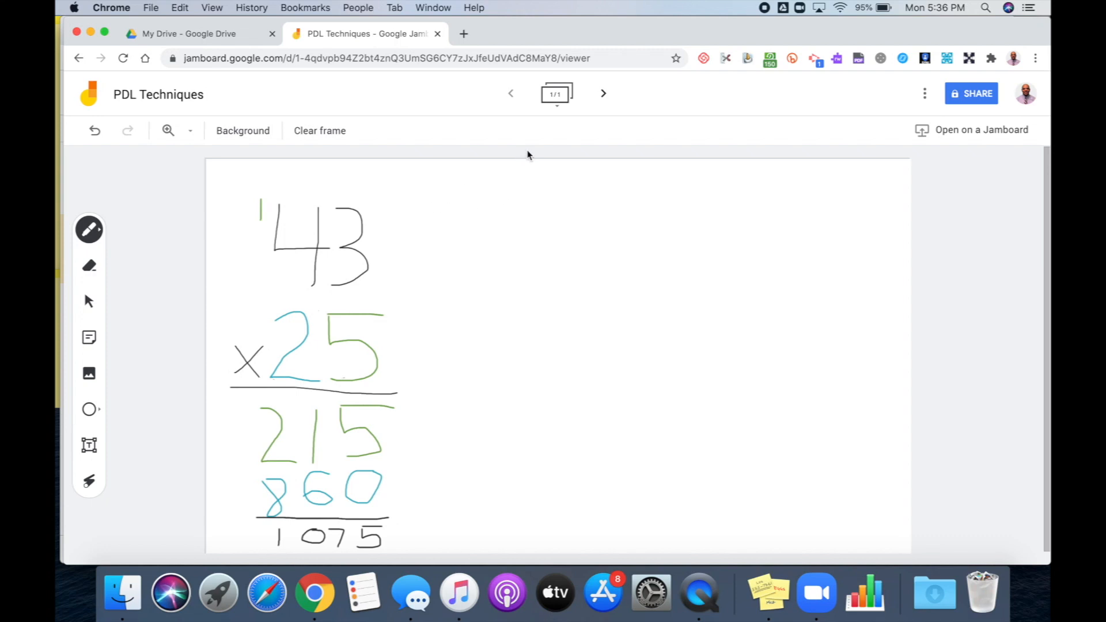
Step: Add a second frame and write the column multiplication 34 × 42 on it with the black marker
left_click(606, 95)
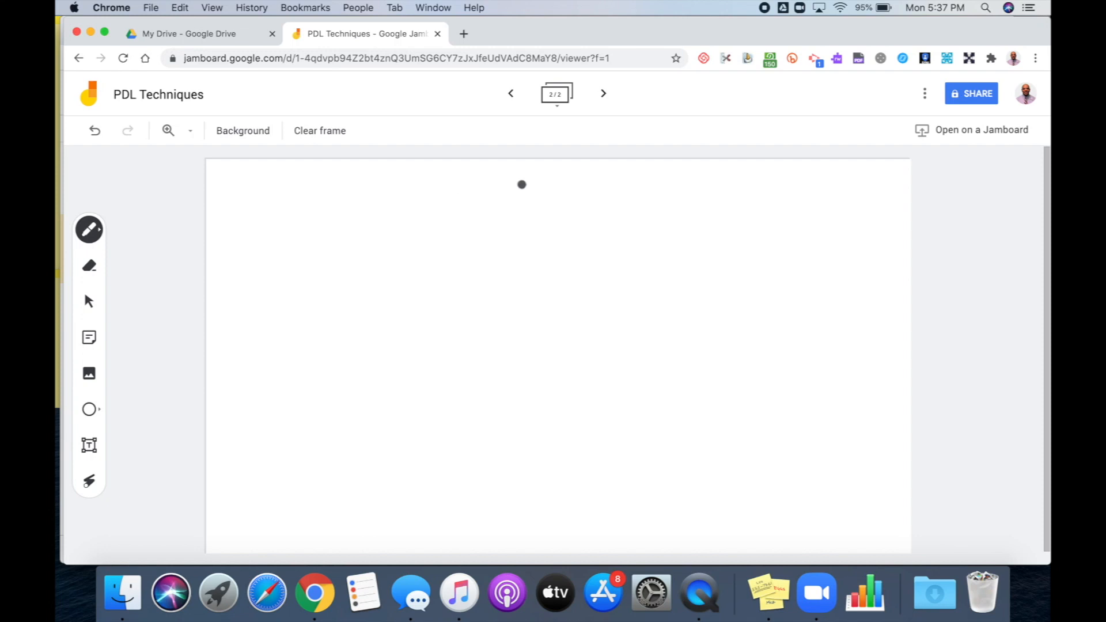
left_click_drag(501, 182, 482, 244)
left_click_drag(539, 185, 581, 213)
left_click_drag(577, 186, 579, 251)
left_click_drag(493, 266, 521, 285)
left_click_drag(519, 266, 519, 315)
mouse_move(542, 270)
left_mouse_down()
mouse_move(553, 299)
mouse_move(611, 309)
left_mouse_up()
left_click_drag(465, 324, 638, 336)
mouse_move(464, 276)
left_mouse_down()
mouse_move(489, 307)
mouse_move(462, 309)
left_mouse_up()
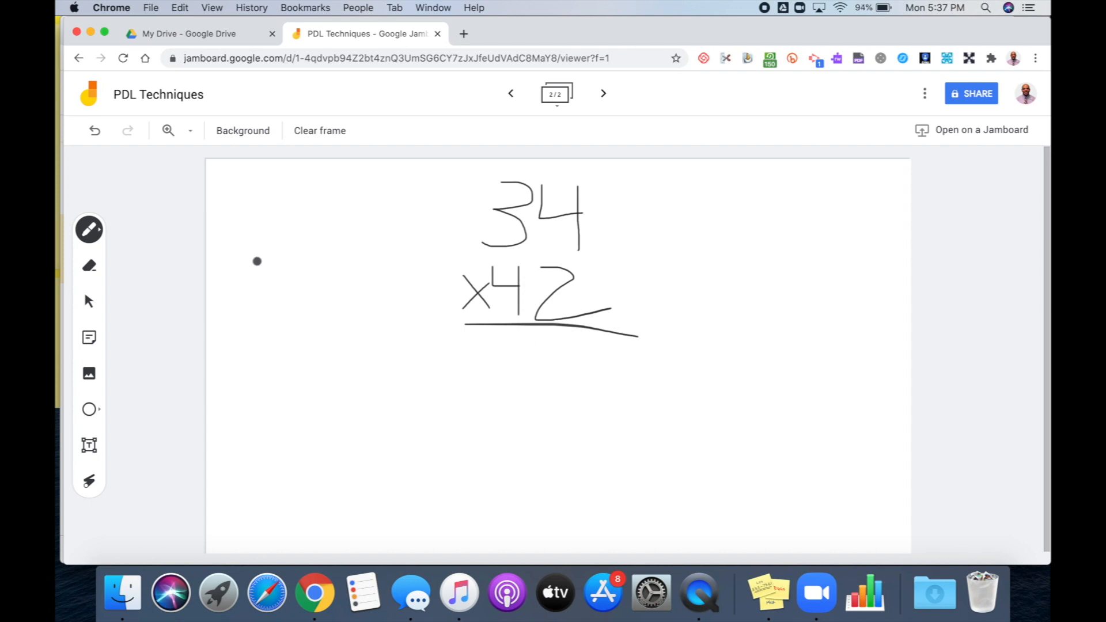
Step: Add a blue sticky note reading "Your Turn" to the second frame
left_click(91, 338)
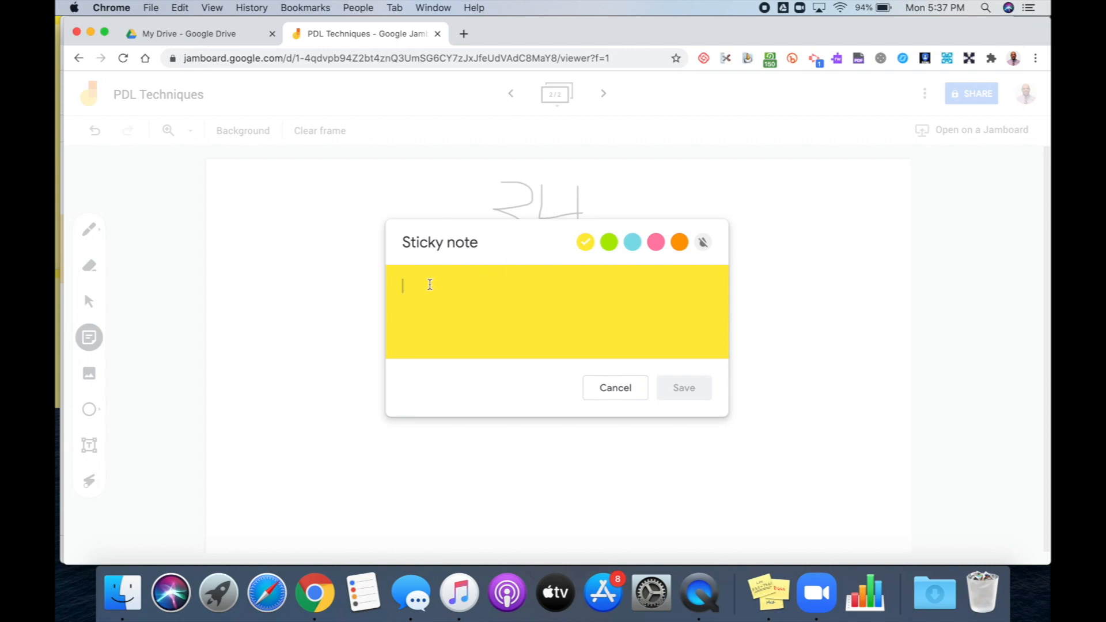
type("Your Turn")
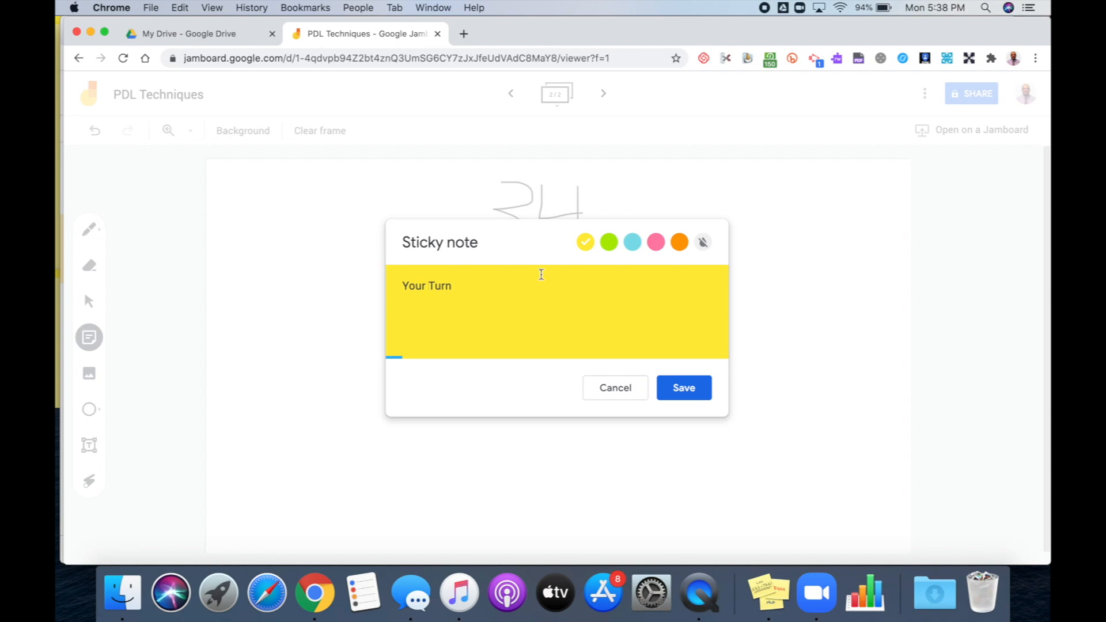
left_click(609, 242)
left_click(634, 244)
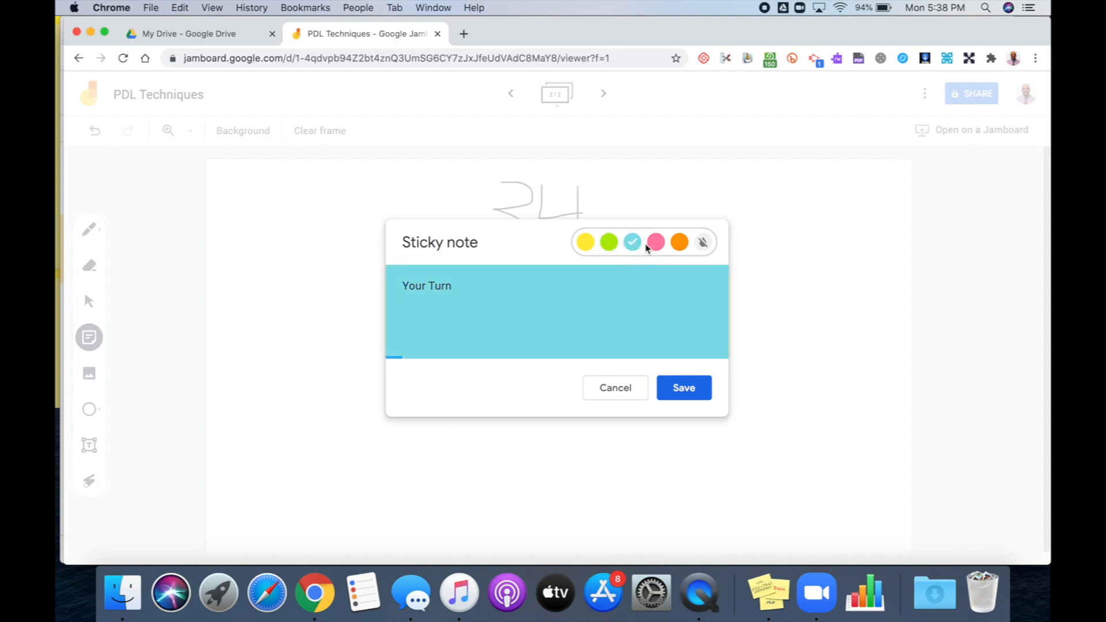
left_click(704, 243)
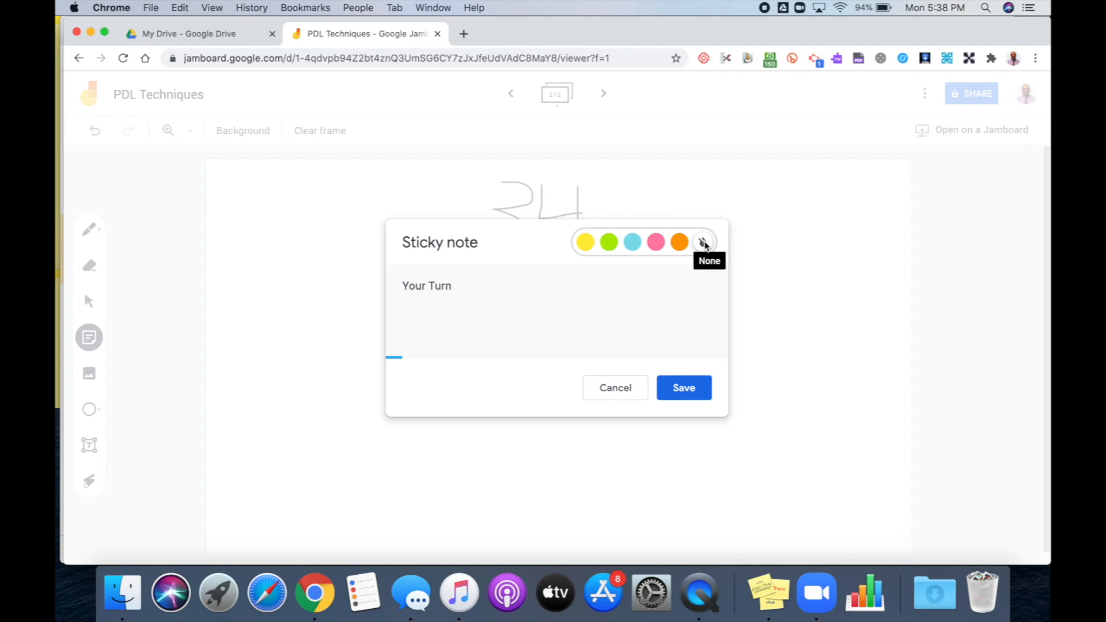
left_click(631, 245)
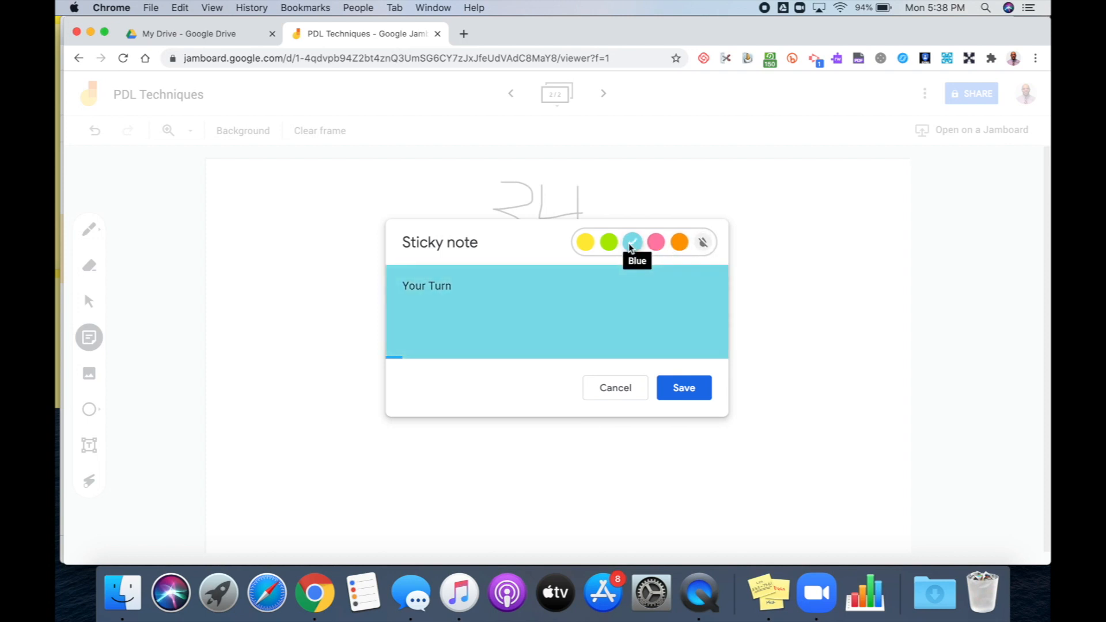
left_click(675, 392)
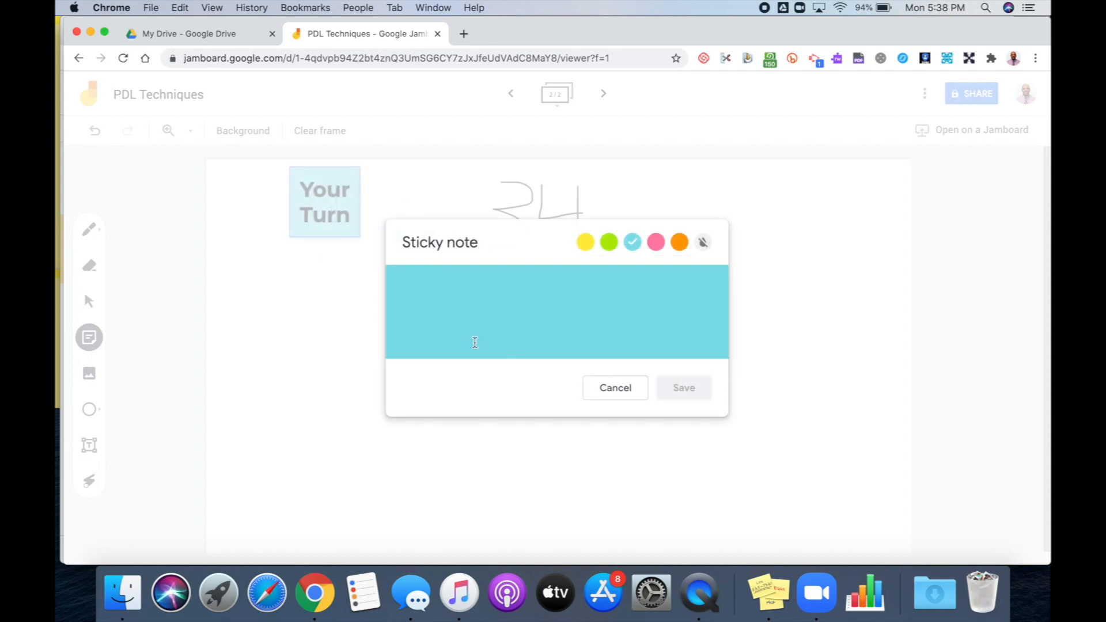
left_click(626, 390)
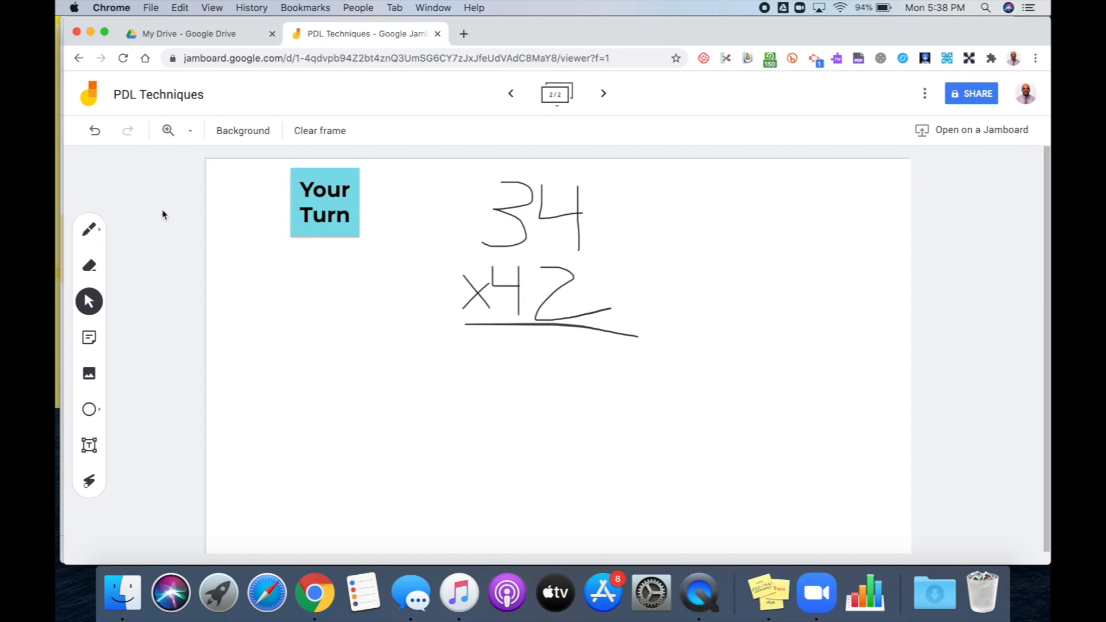
Step: Add a third frame and insert the plain two-circle Lucidchart image from a Google image search for "venn diagram"
left_click(604, 96)
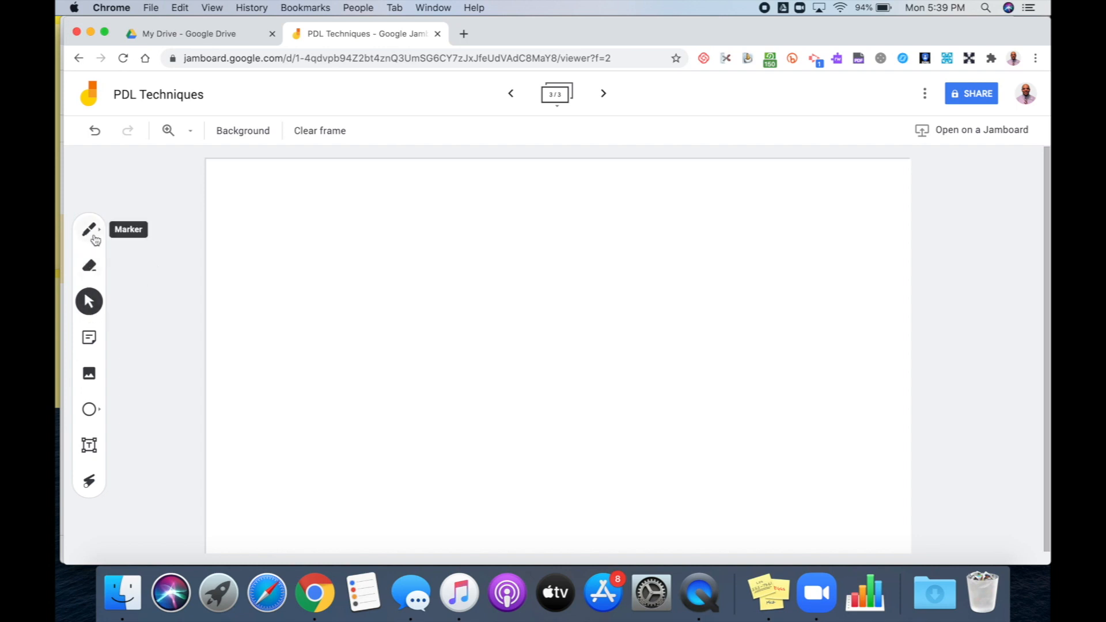
left_click(89, 385)
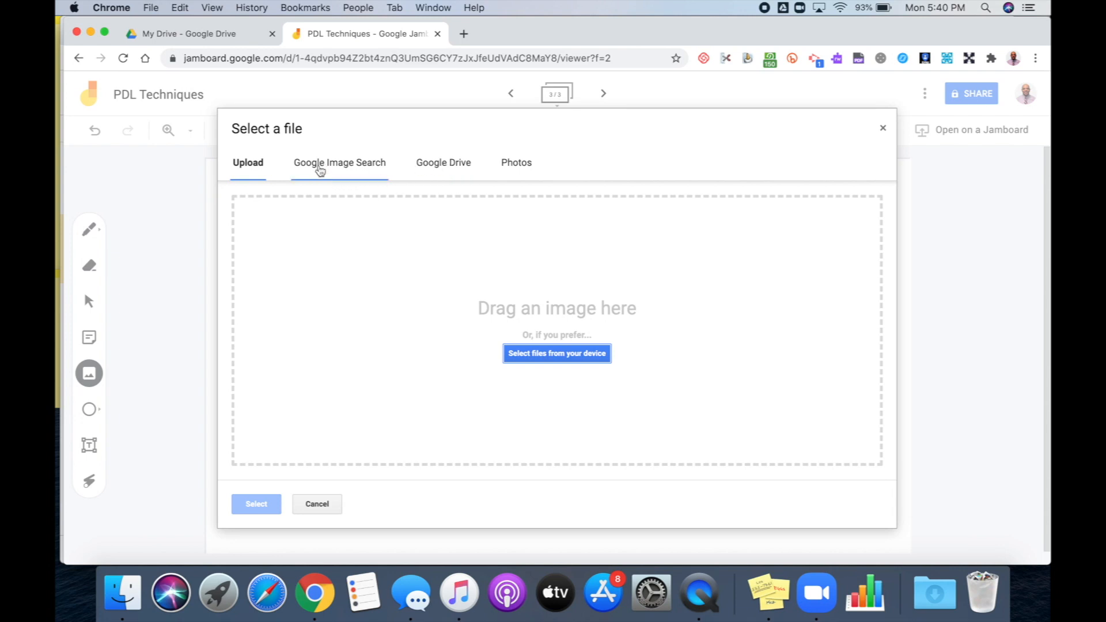
left_click(320, 169)
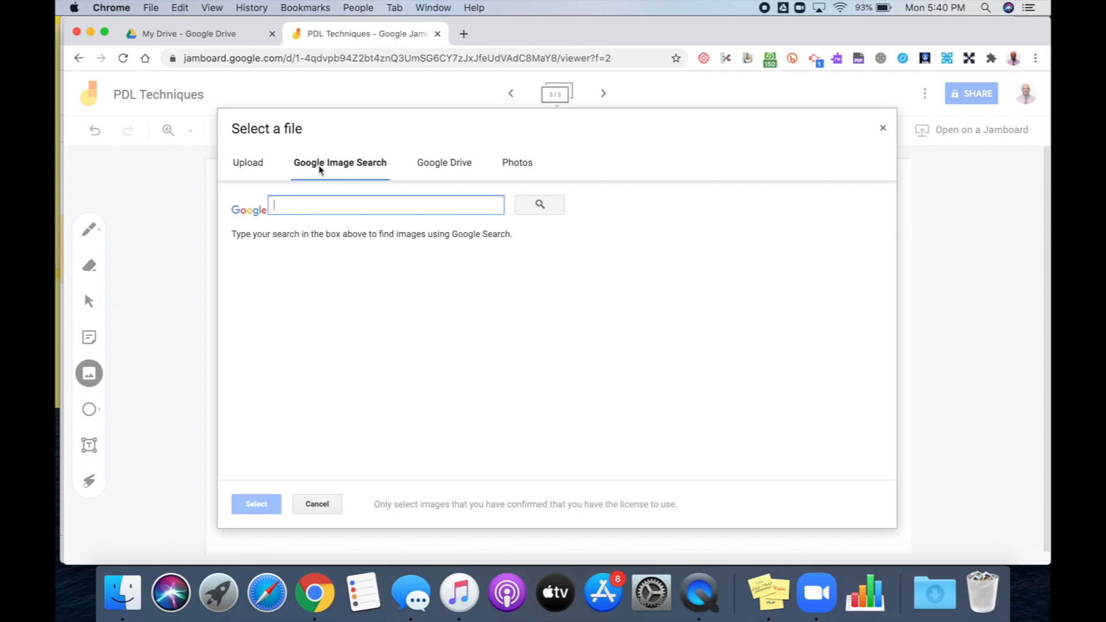
type("ve")
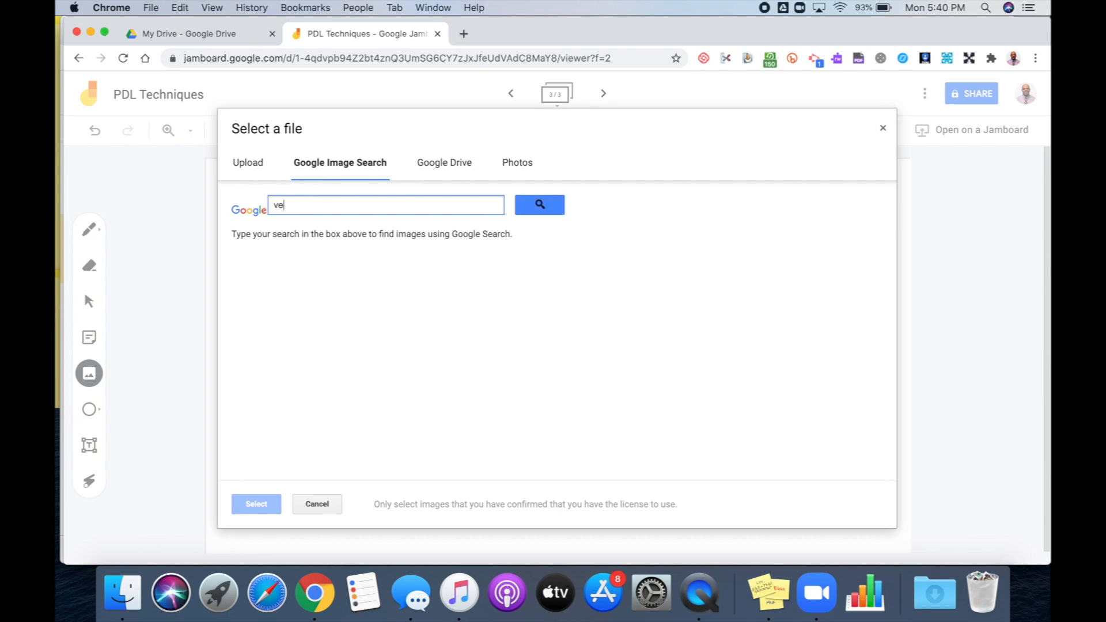
type("nn diagram")
key("Return")
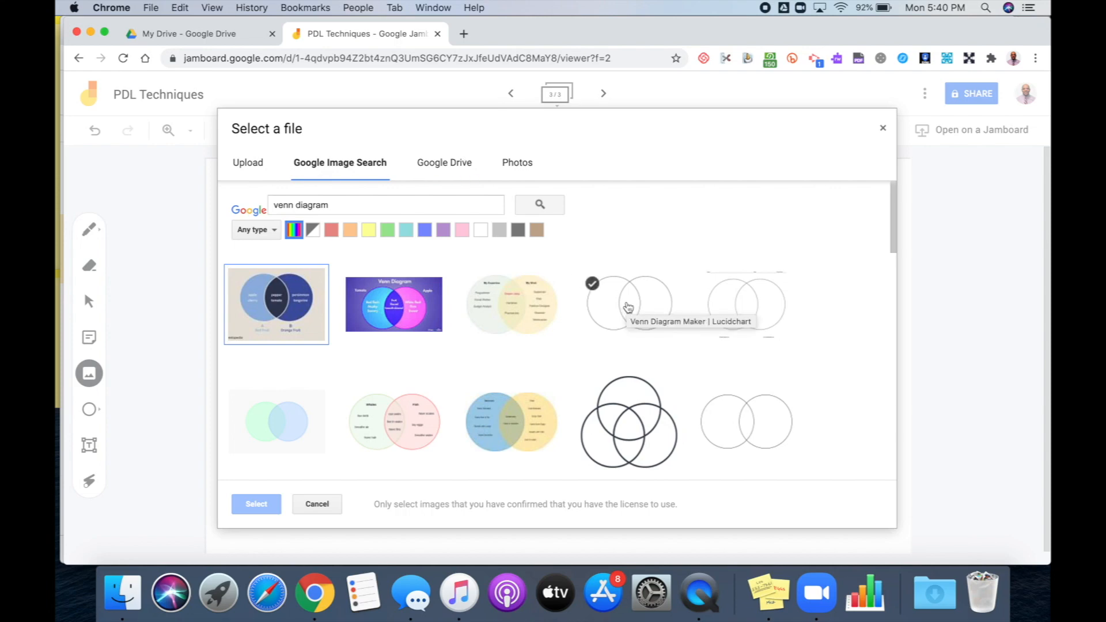
left_click(628, 307)
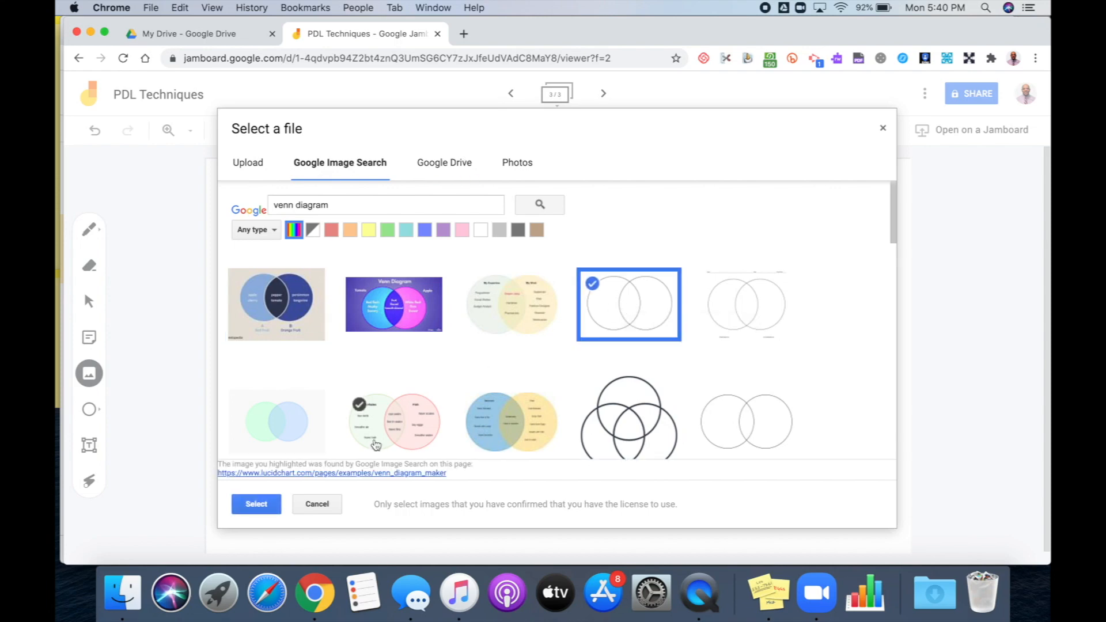
left_click(253, 505)
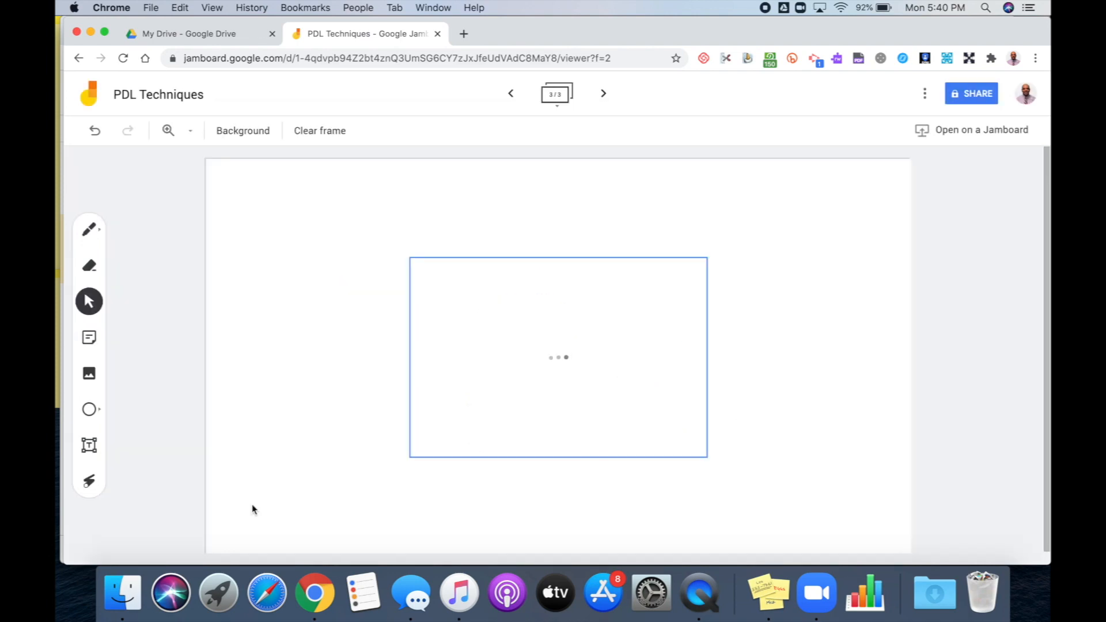
Step: Enlarge the Venn diagram to fill most of the frame and centre it, leaving room for a title above
left_click(481, 432)
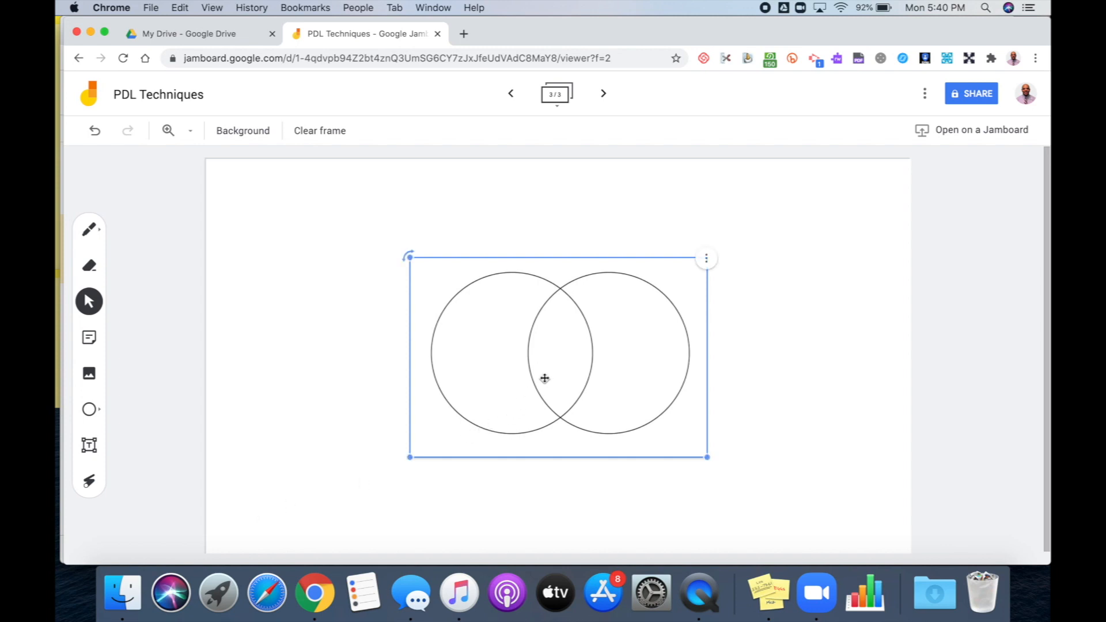
left_click(89, 304)
left_click(493, 360)
left_click_drag(507, 359, 420, 332)
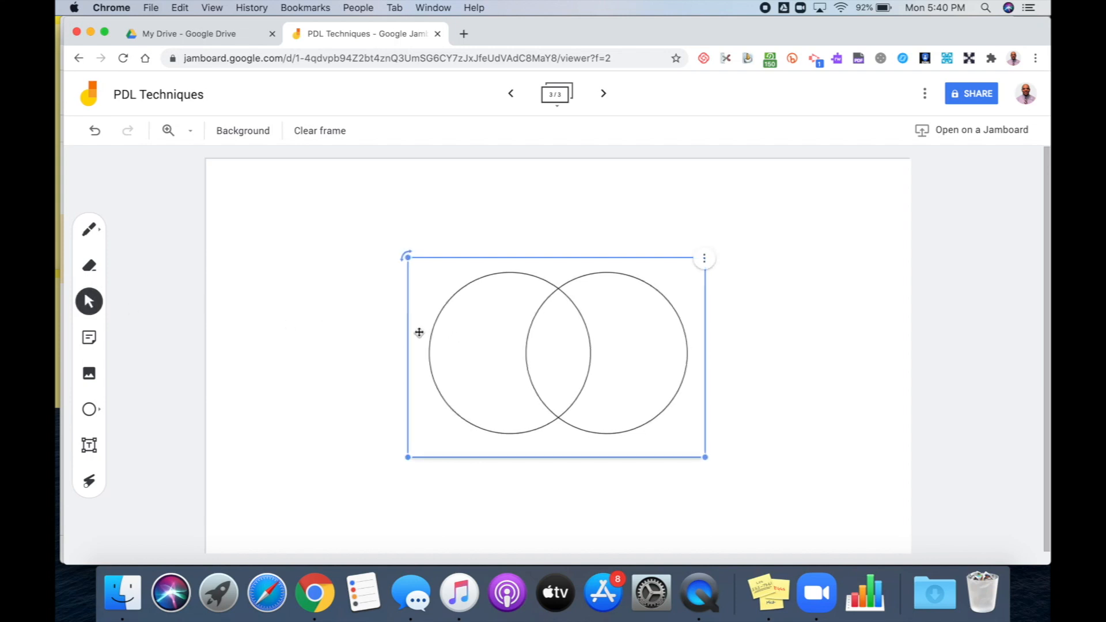
left_click_drag(466, 262, 529, 283)
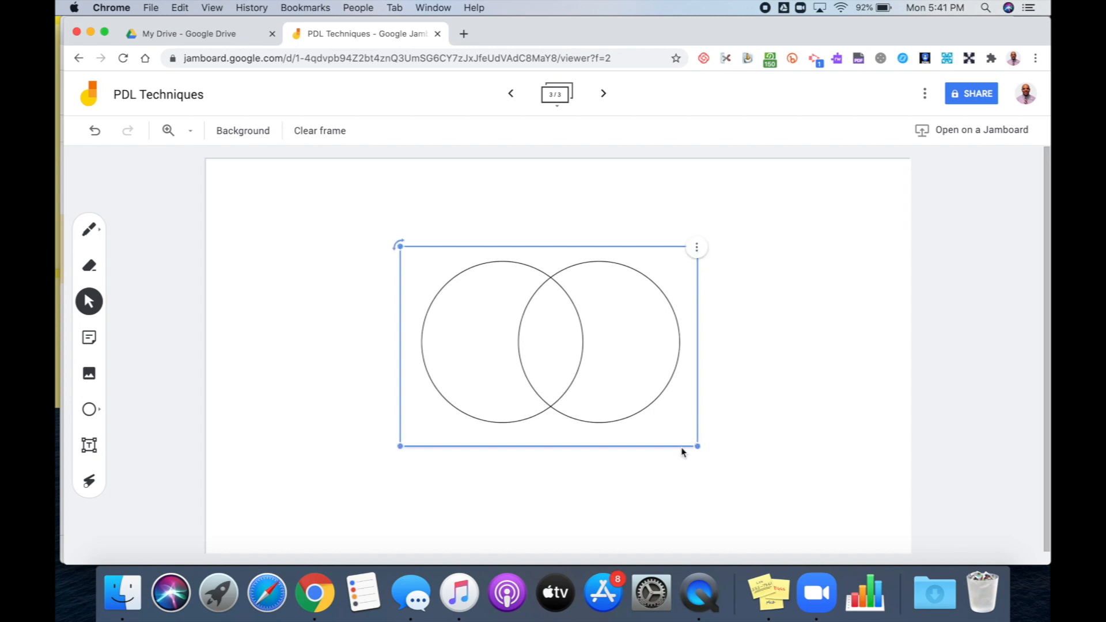
left_click_drag(399, 447, 264, 526)
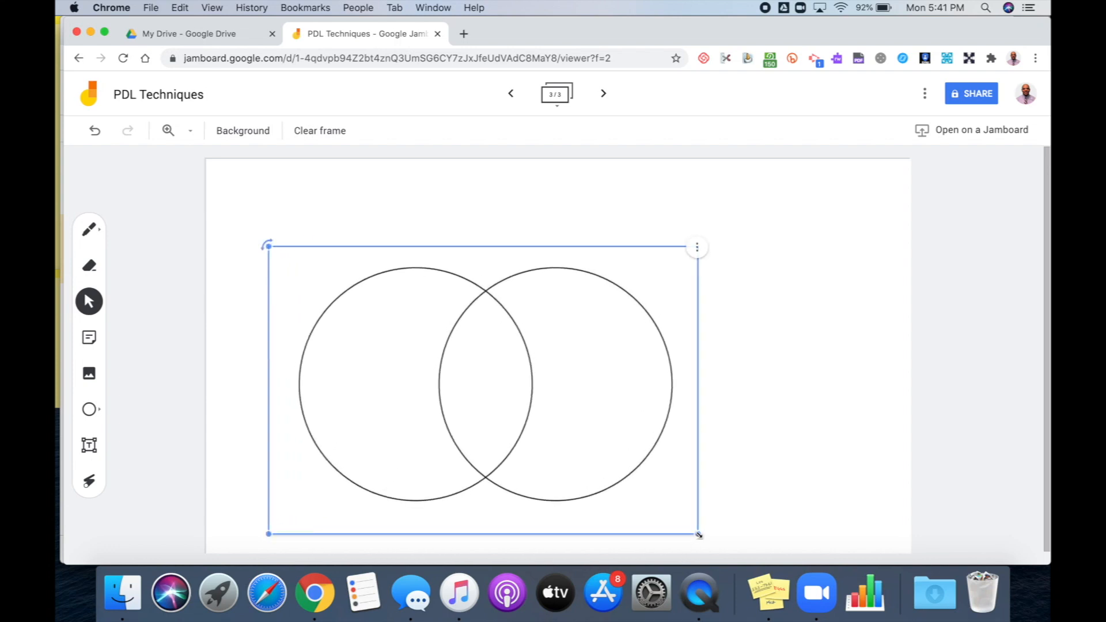
left_click_drag(698, 534, 720, 547)
left_click_drag(565, 460, 465, 441)
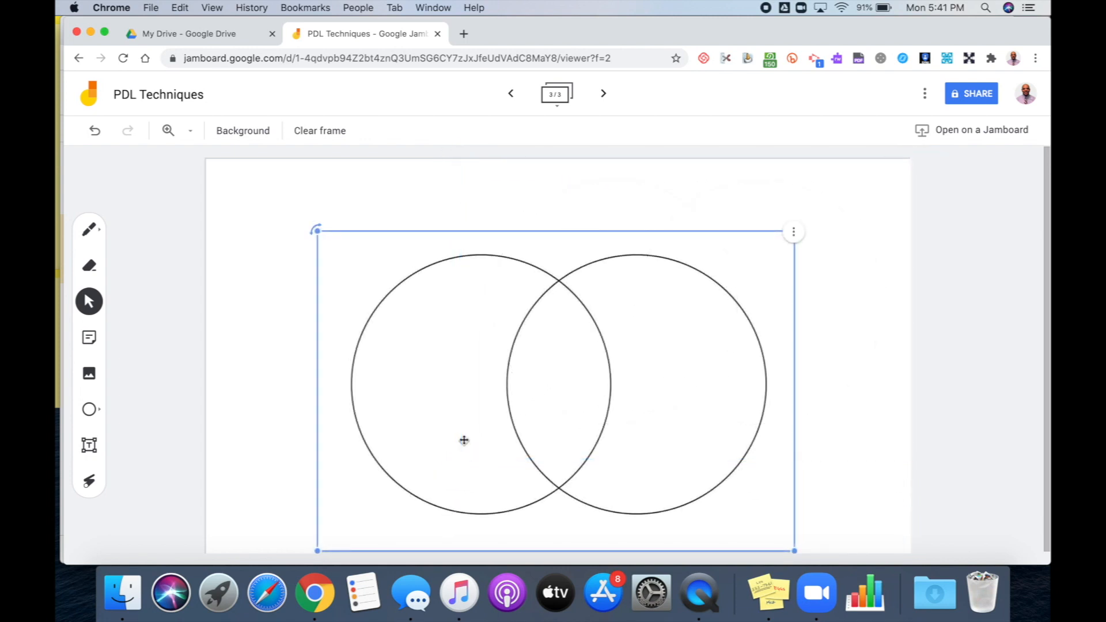
left_click(243, 393)
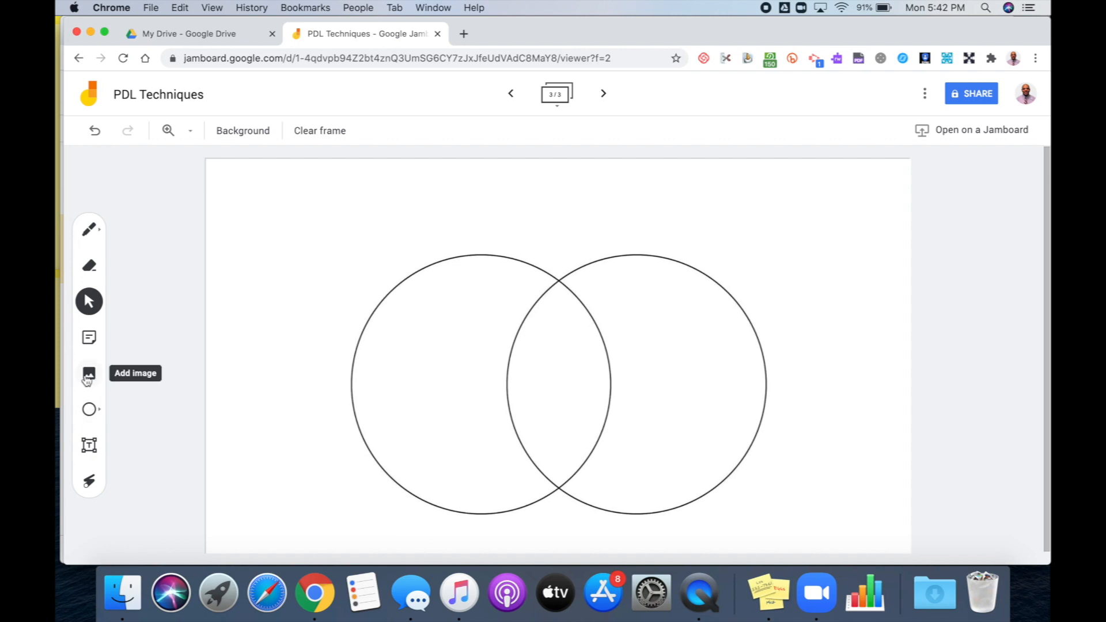
Step: Add the title "Compare & Contrast Characters" above the Venn diagram, widened to fit on one line and centred over the circles
left_click(93, 448)
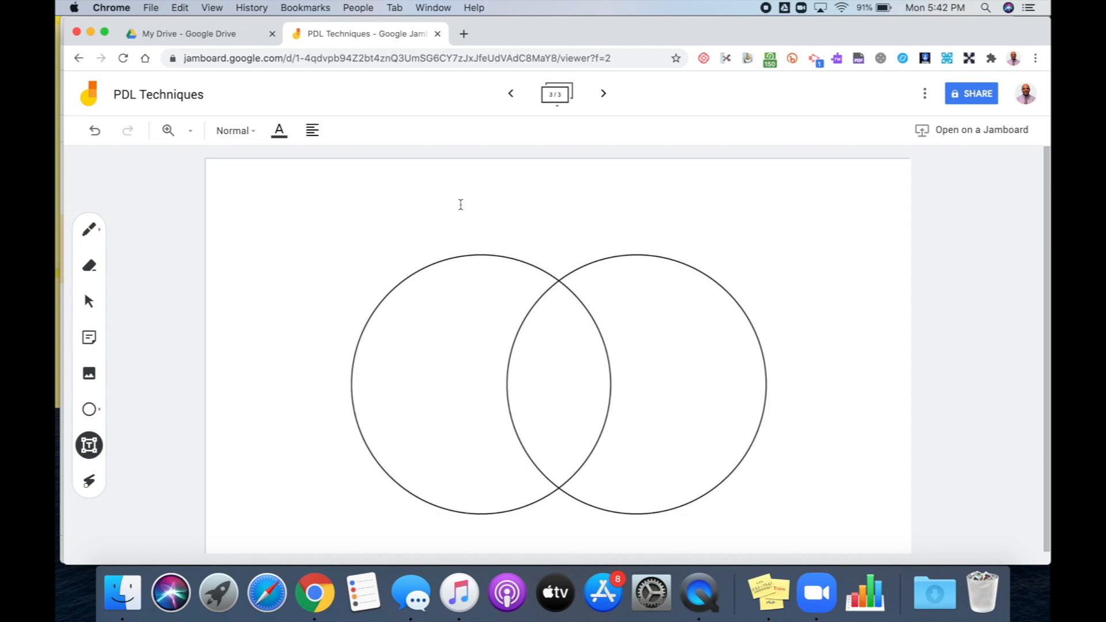
left_click(408, 193)
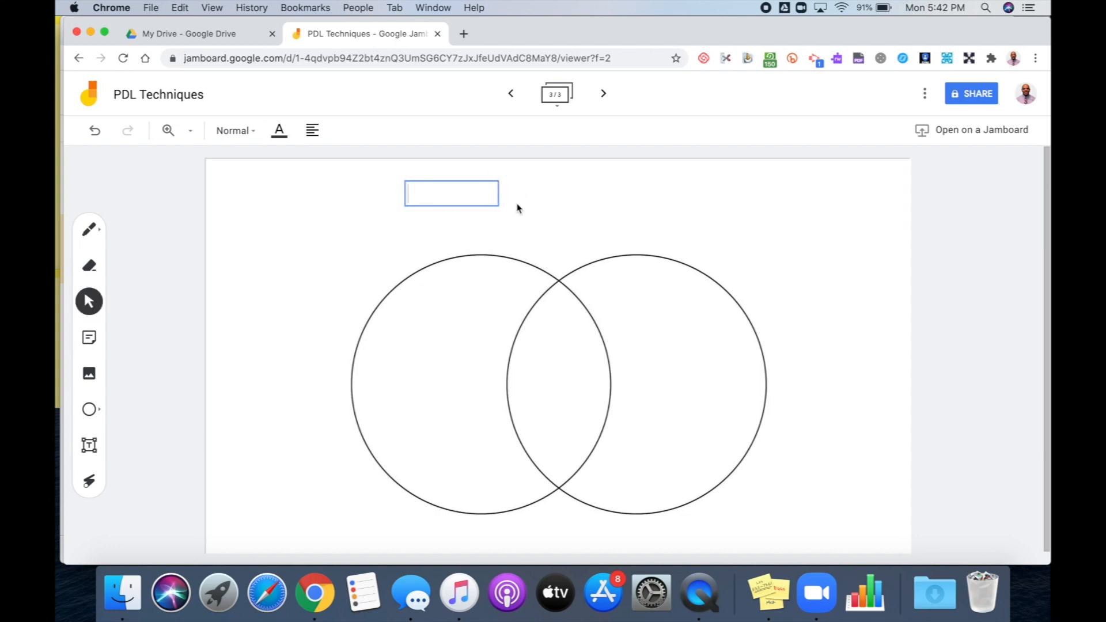
type("Compare & Contrast Characters")
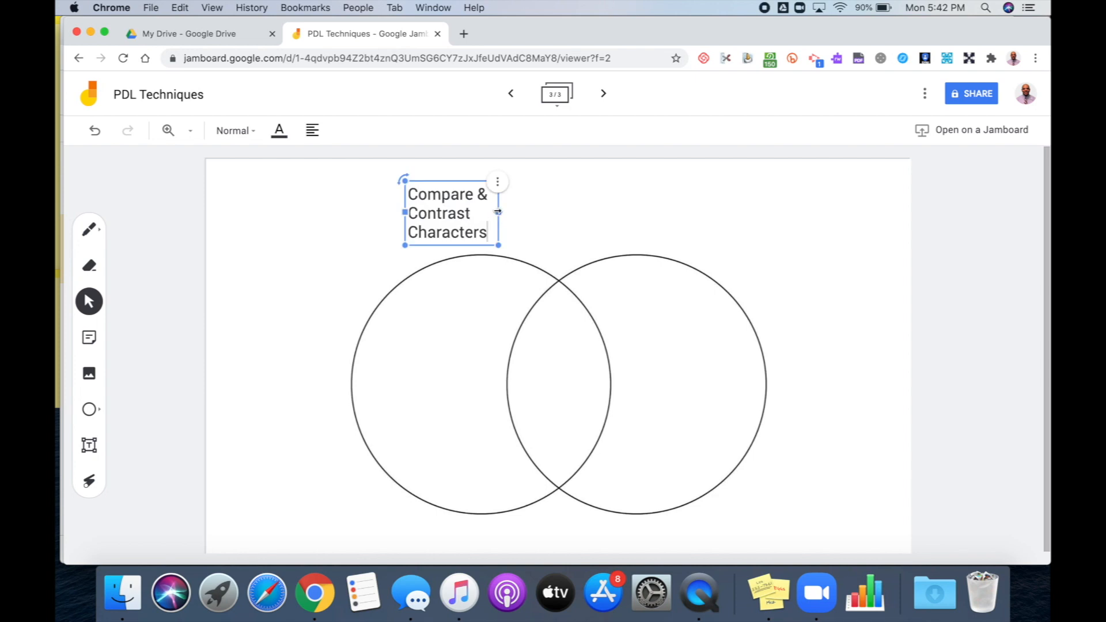
left_click_drag(499, 212, 657, 206)
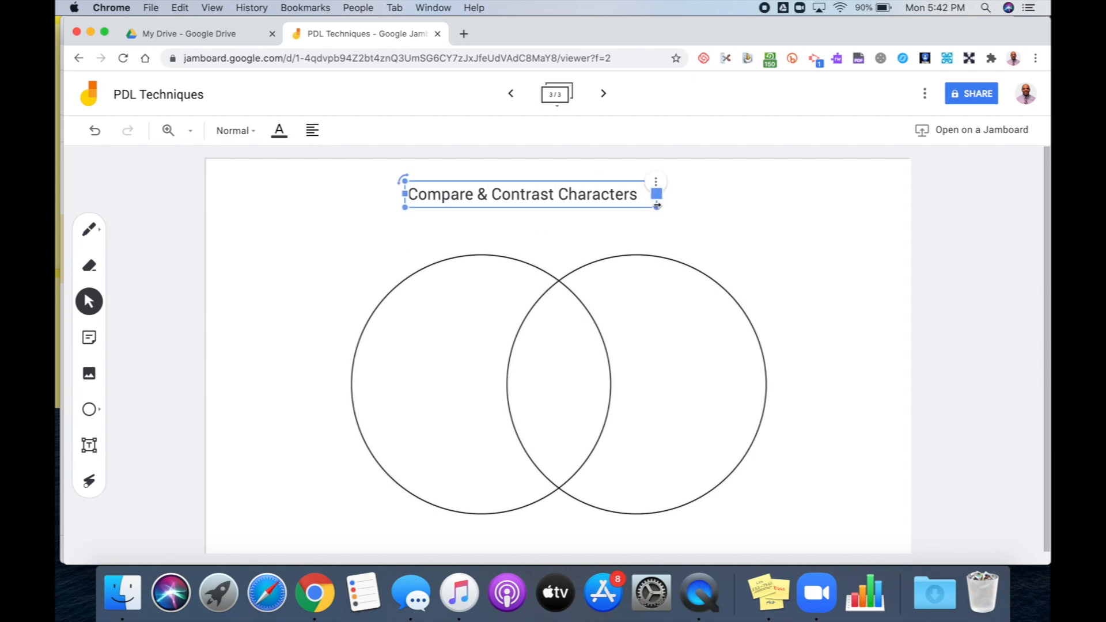
left_click_drag(580, 185, 612, 188)
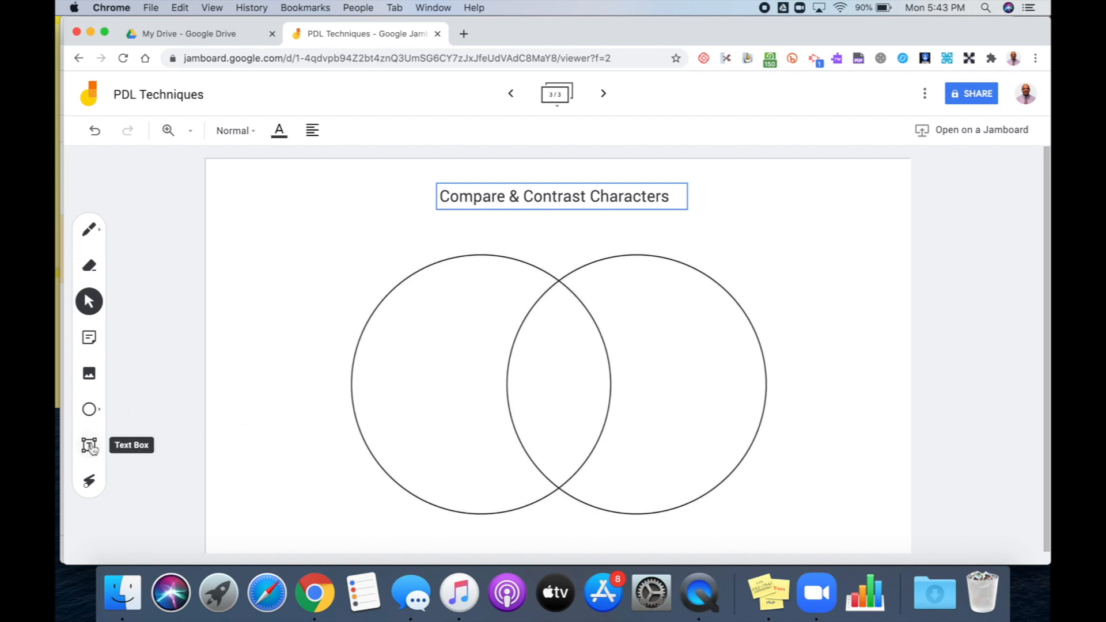
Step: Add a text box inside the upper part of the Venn diagram's left circle and begin its label with "Charact"
left_click(90, 446)
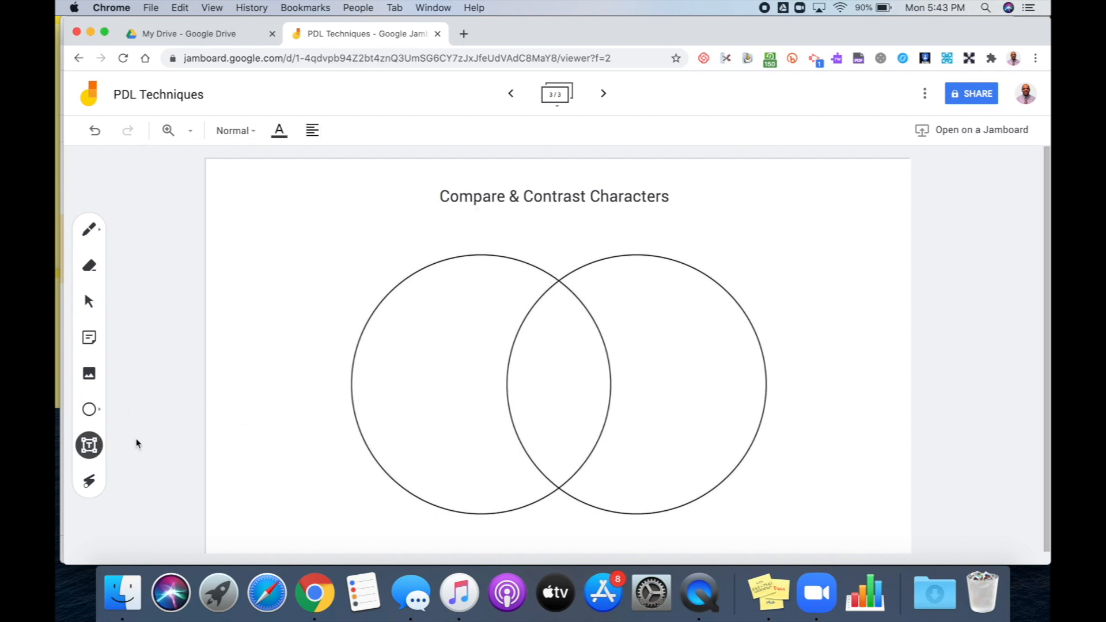
left_click(416, 283)
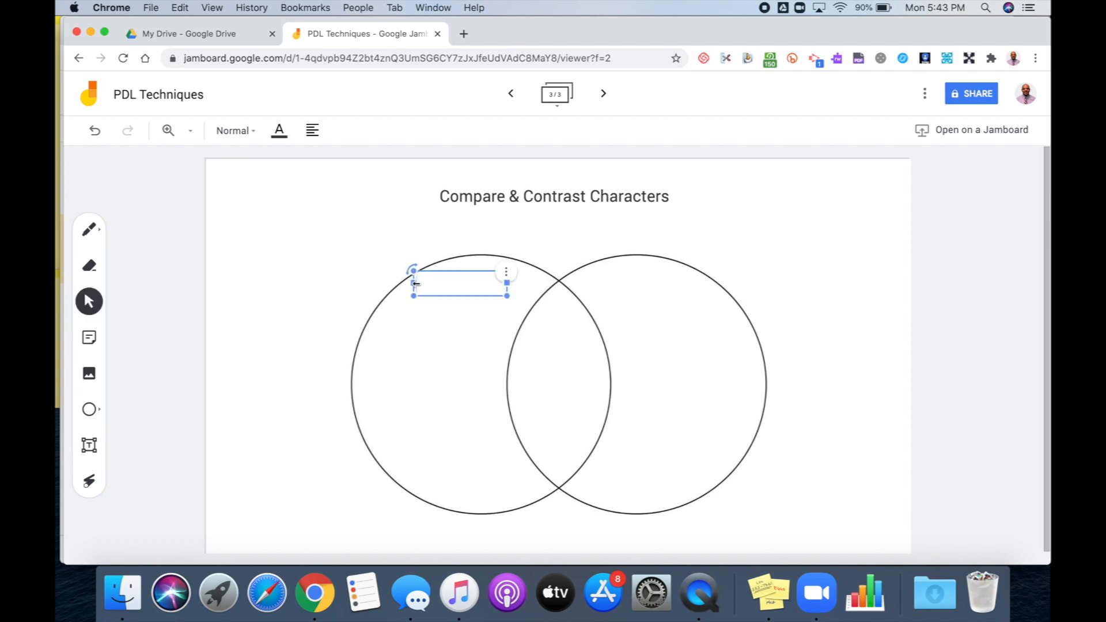
type("Charact")
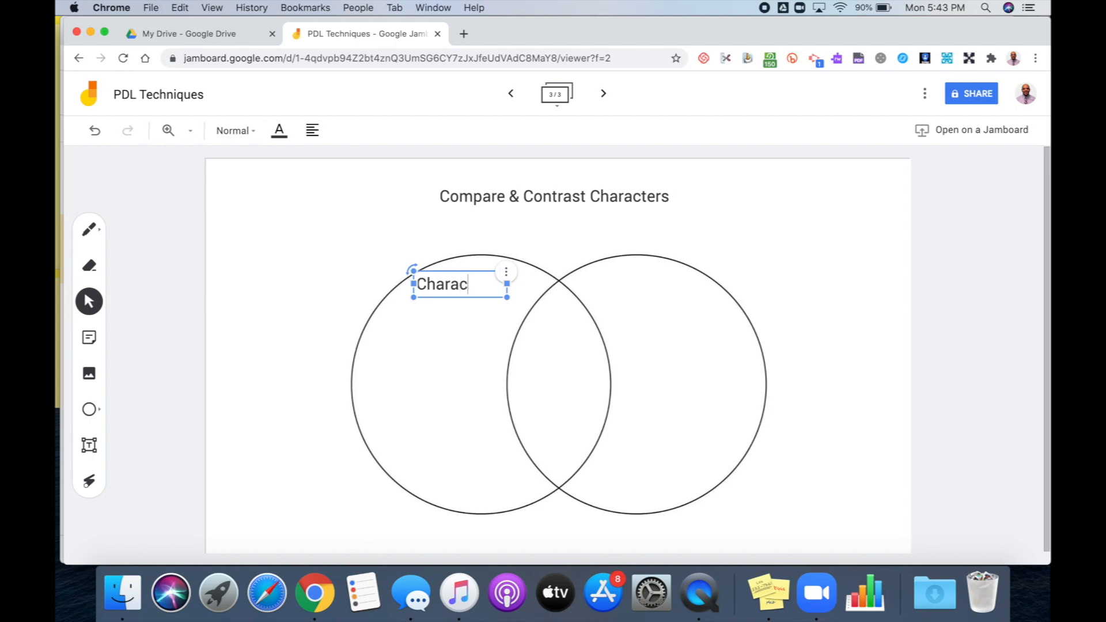